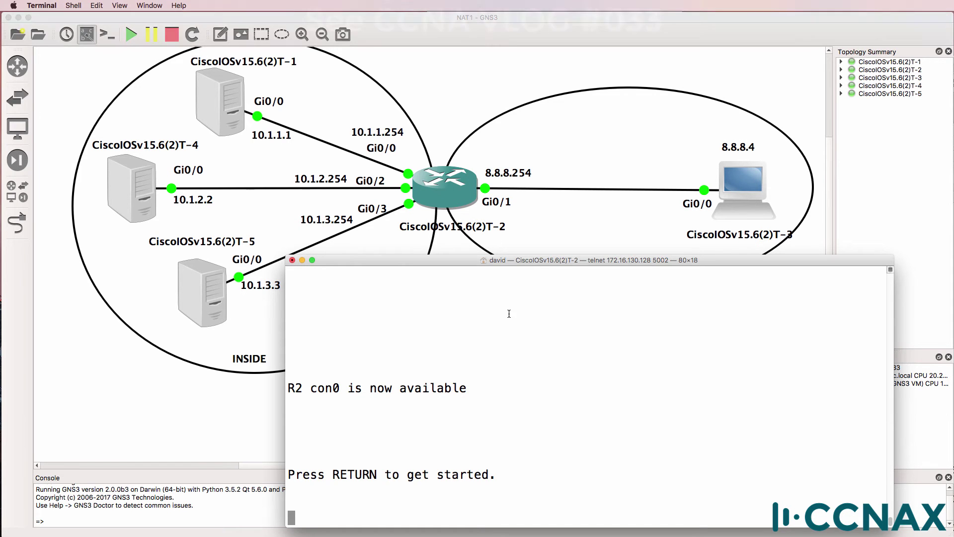
Step: Enable privileged mode on R2 and list its NAT config lines, showing three static mappings to 8.8.8.1–8.8.8.3
key("Return")
type("en")
key("Return")
type("sh r")
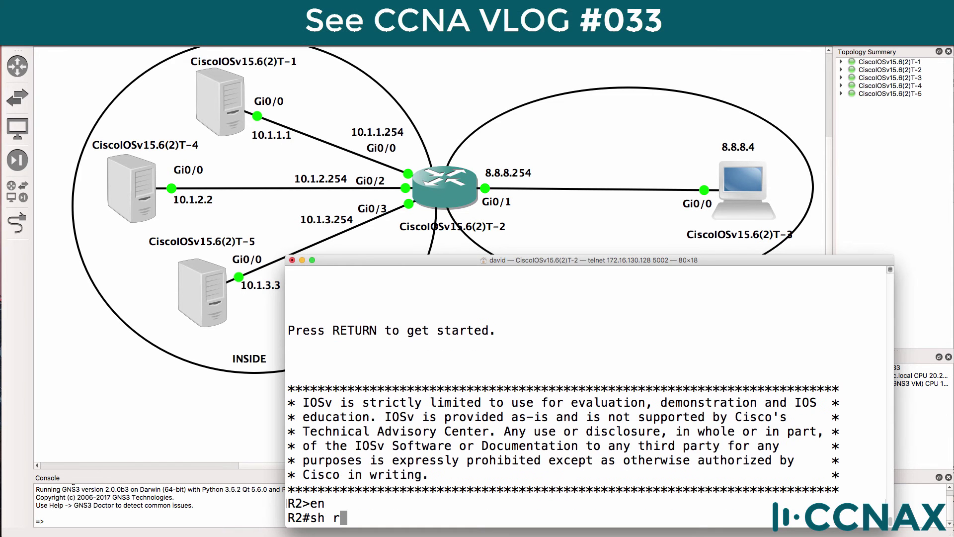
type("un | i nat")
key("Return")
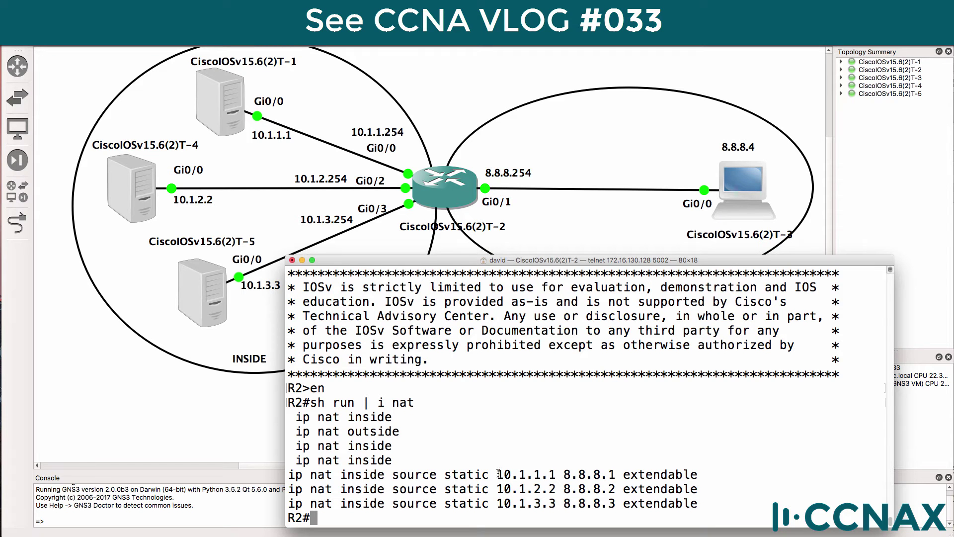
left_click_drag(497, 475, 555, 474)
left_click_drag(492, 489, 556, 489)
left_click_drag(495, 505, 558, 506)
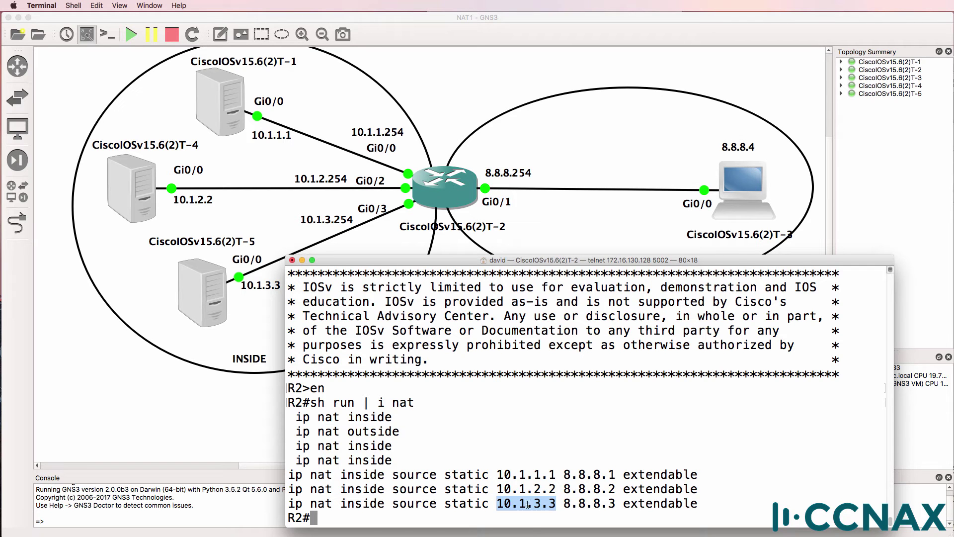
left_click_drag(498, 474, 617, 474)
left_click_drag(564, 489, 623, 489)
left_click_drag(567, 503, 619, 501)
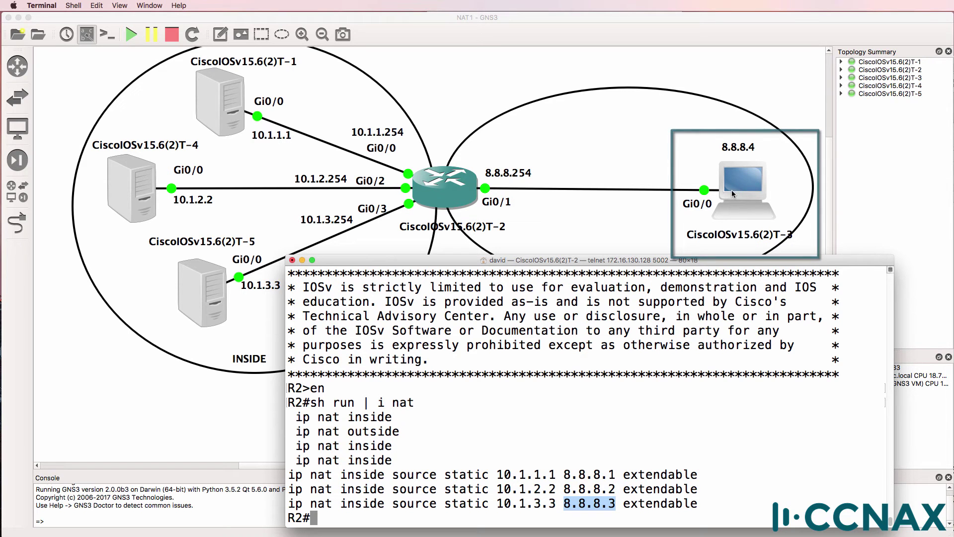
left_click(502, 475)
left_click_drag(503, 475, 618, 475)
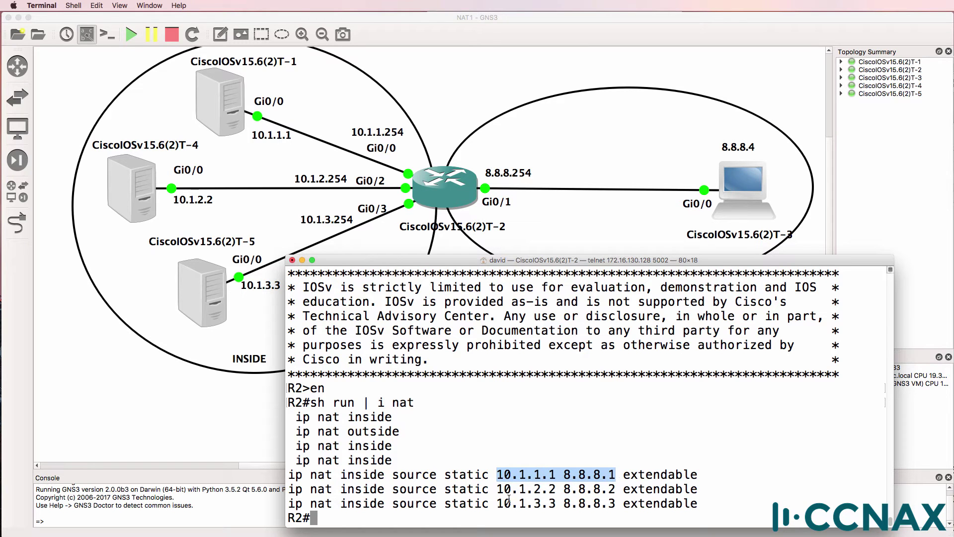
left_click_drag(498, 489, 619, 491)
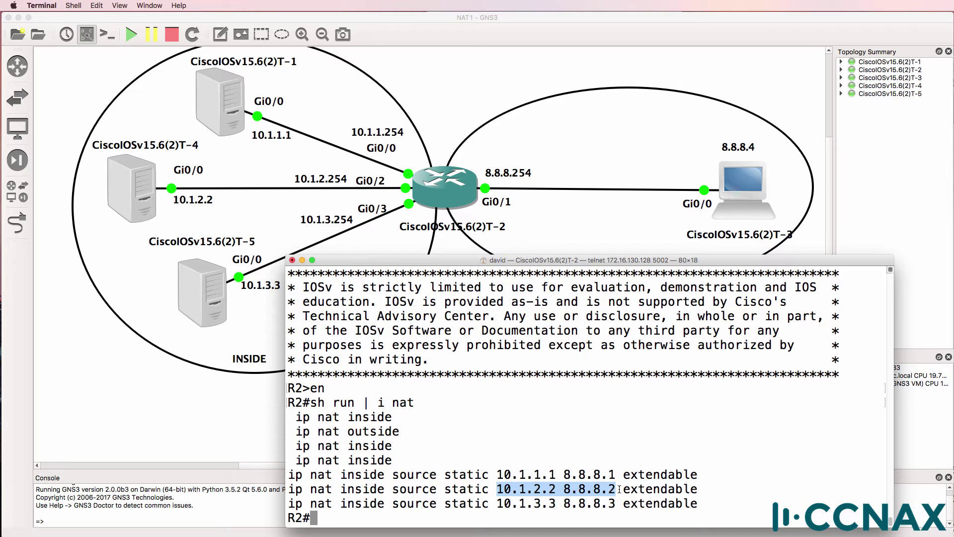
Step: Enter global configuration and remove the 10.1.1.1 static NAT entry, confirming deletion of child entries
type("conf t")
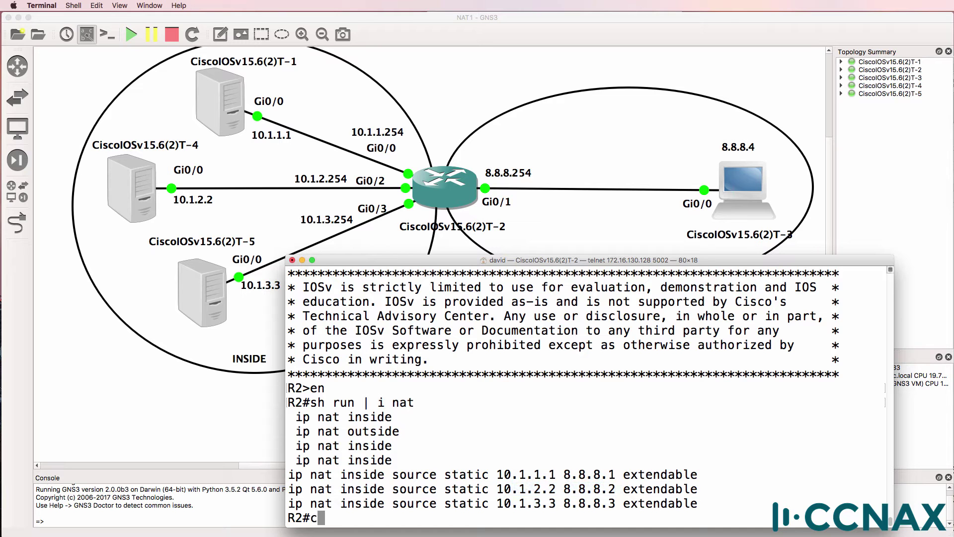
key("Return")
type("no")
left_click_drag(705, 444, 288, 446)
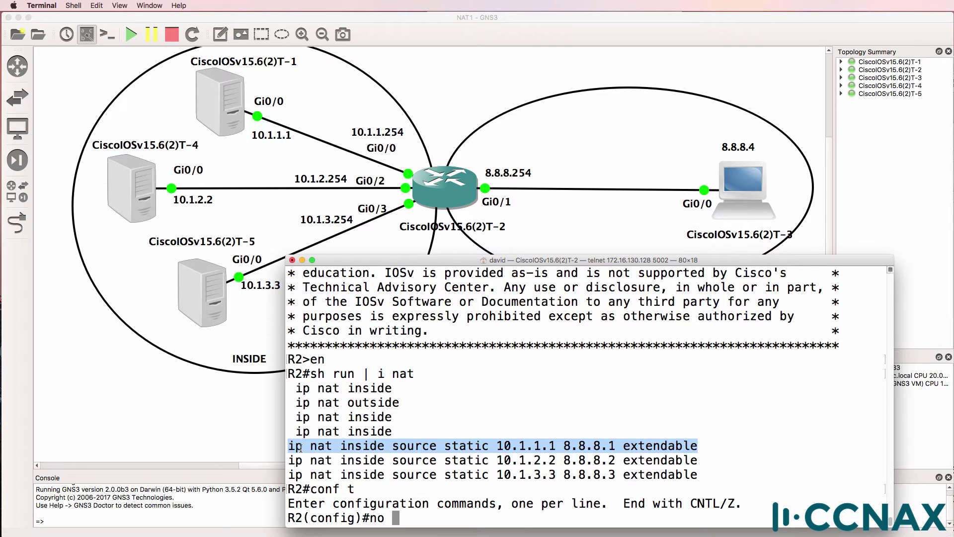
right_click(301, 447)
left_click(337, 502)
right_click(643, 374)
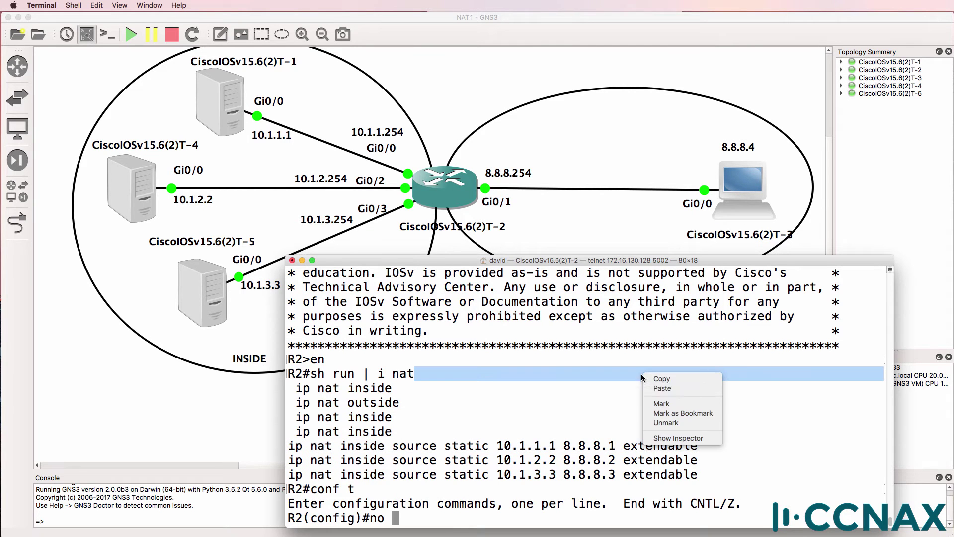
left_click(672, 389)
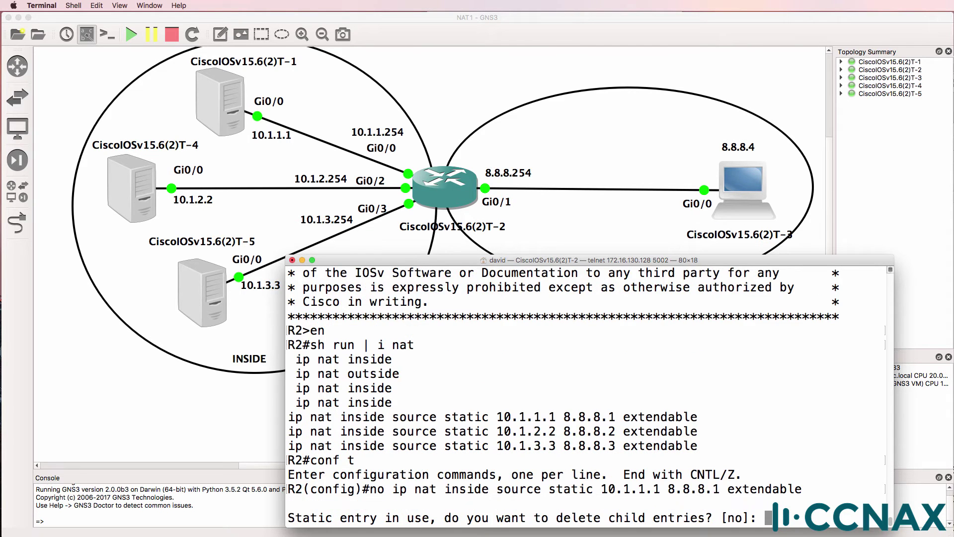
type("yes")
key("Return")
Step: Remove the 10.1.2.2 static NAT entry with a 'no' command
type("no")
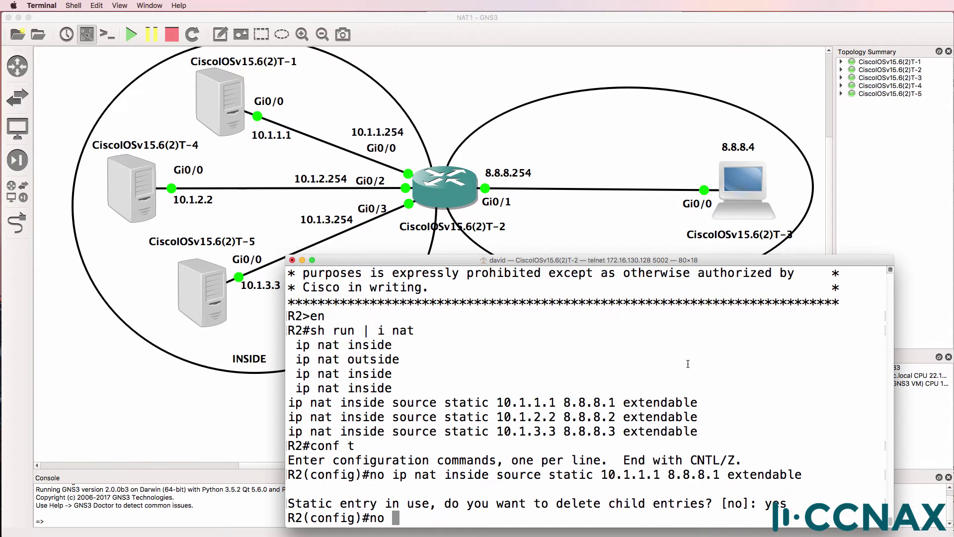
left_click_drag(698, 420, 293, 418)
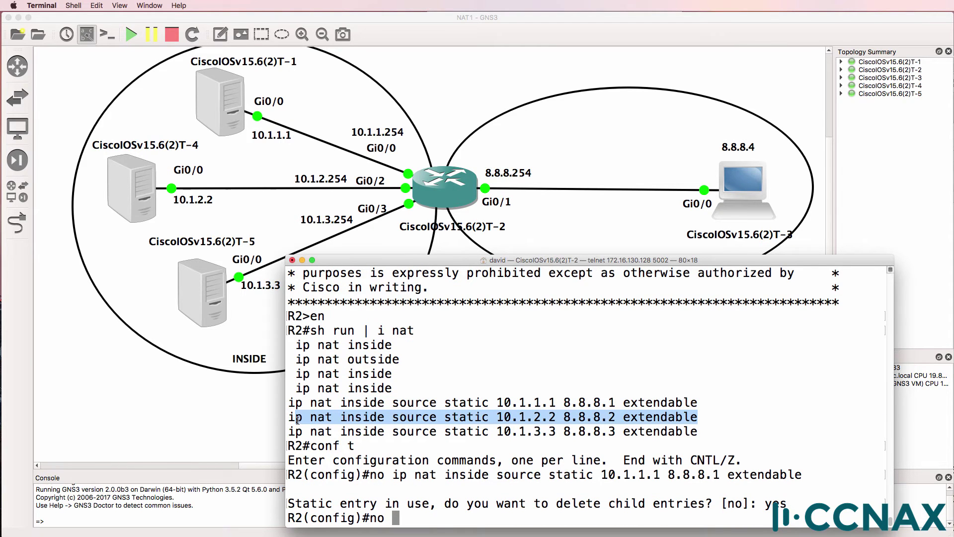
right_click(302, 420)
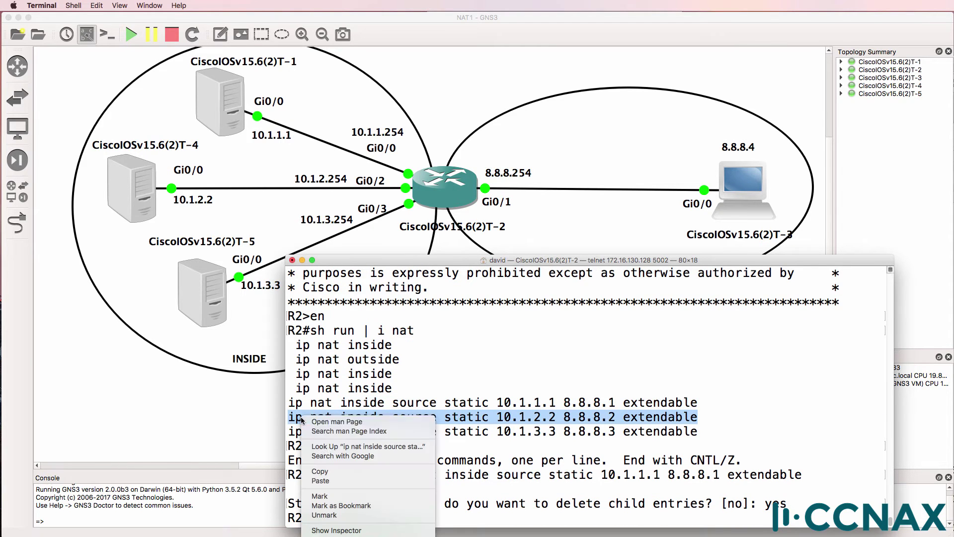
left_click(320, 471)
right_click(505, 433)
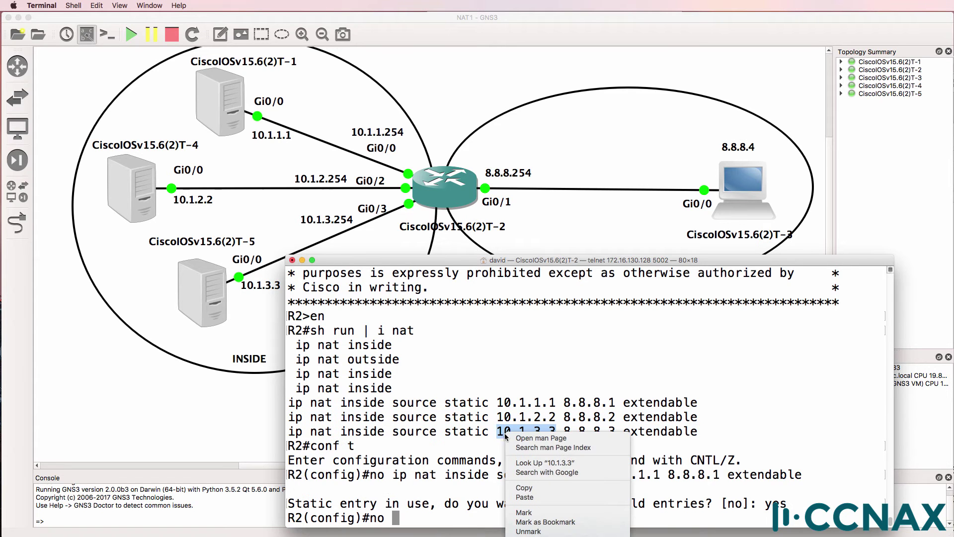
left_click(545, 497)
Step: Remove the 10.1.3.3 static NAT entry with a 'no' command
type("no")
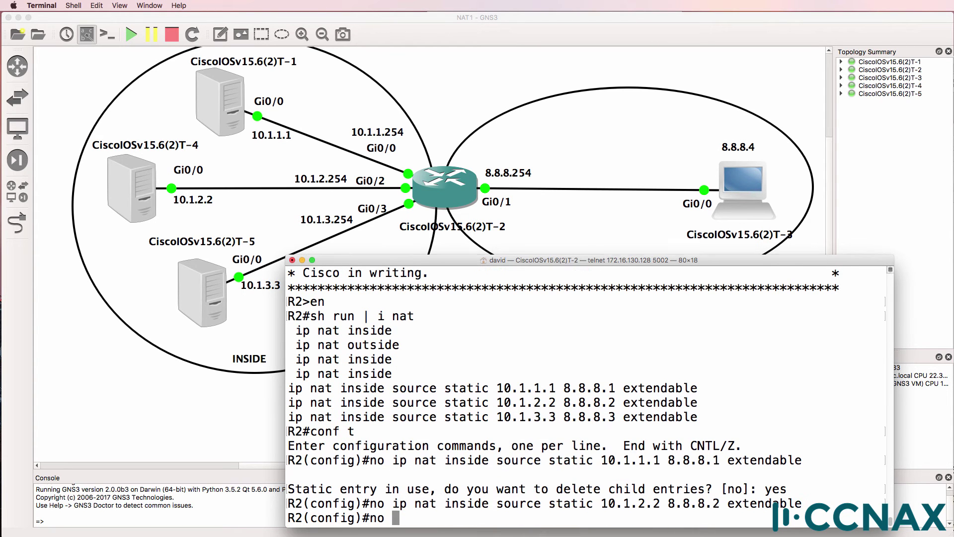
triple_click(324, 420)
right_click(323, 419)
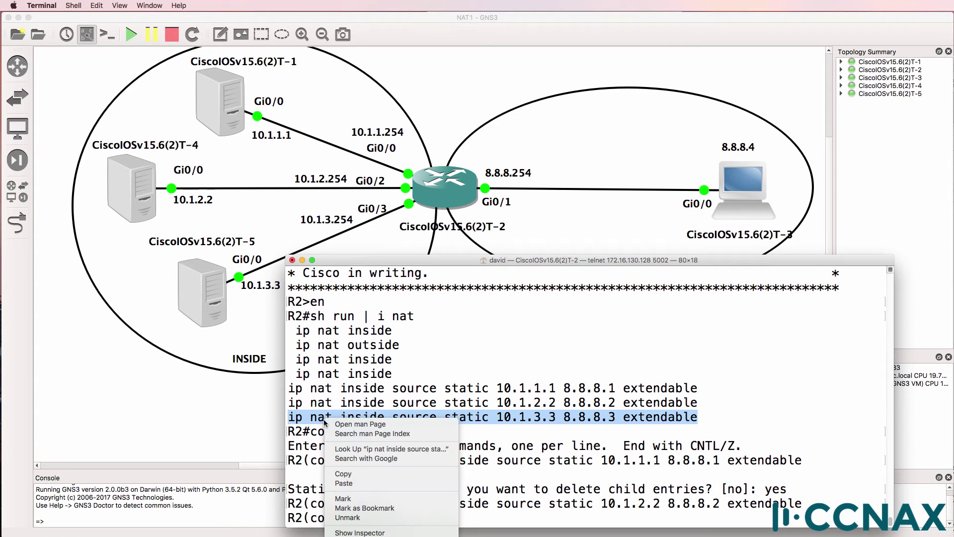
left_click(348, 476)
right_click(705, 401)
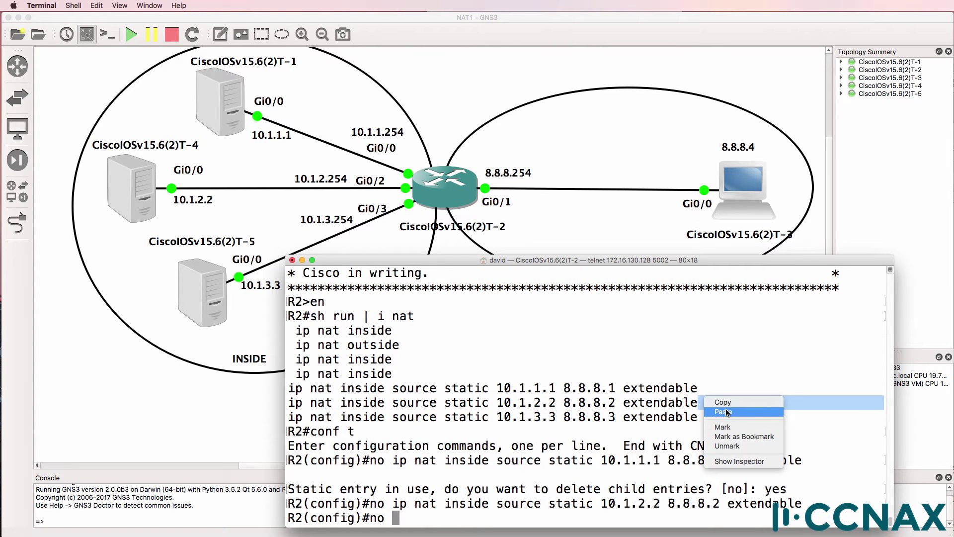
left_click(724, 412)
Step: Leave configuration mode and confirm 'sh run | i nat' shows no static NAT entries
type("end")
key("Return")
type("sh run")
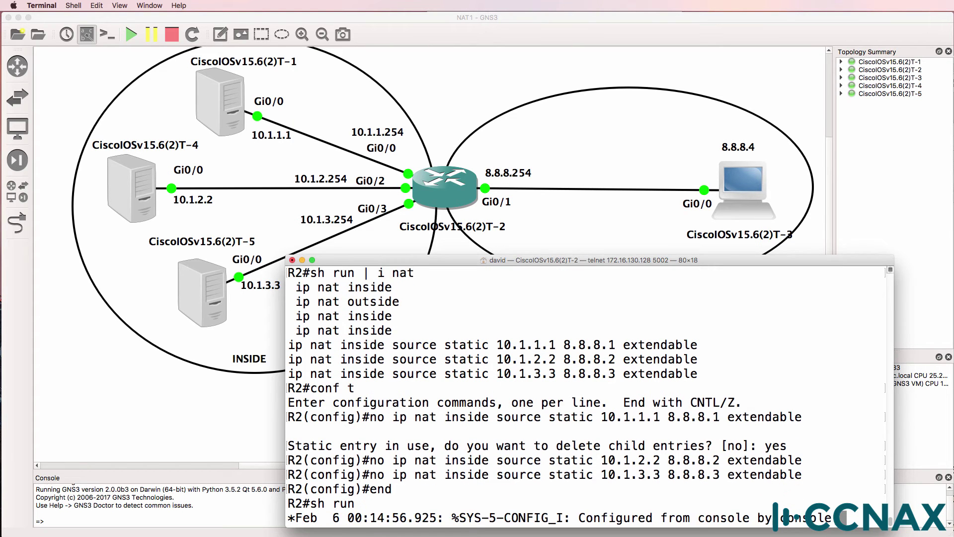
type(" | ")
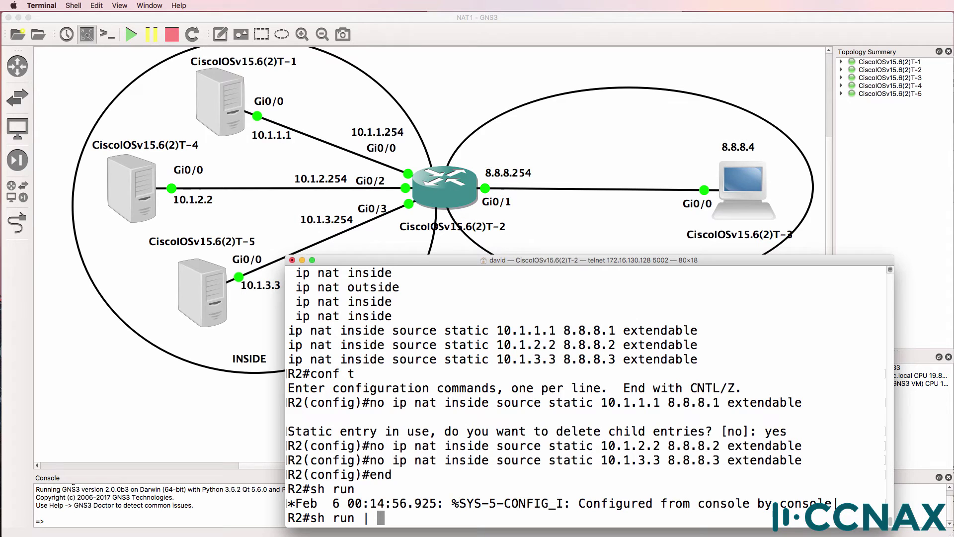
type("i nat")
key("Return")
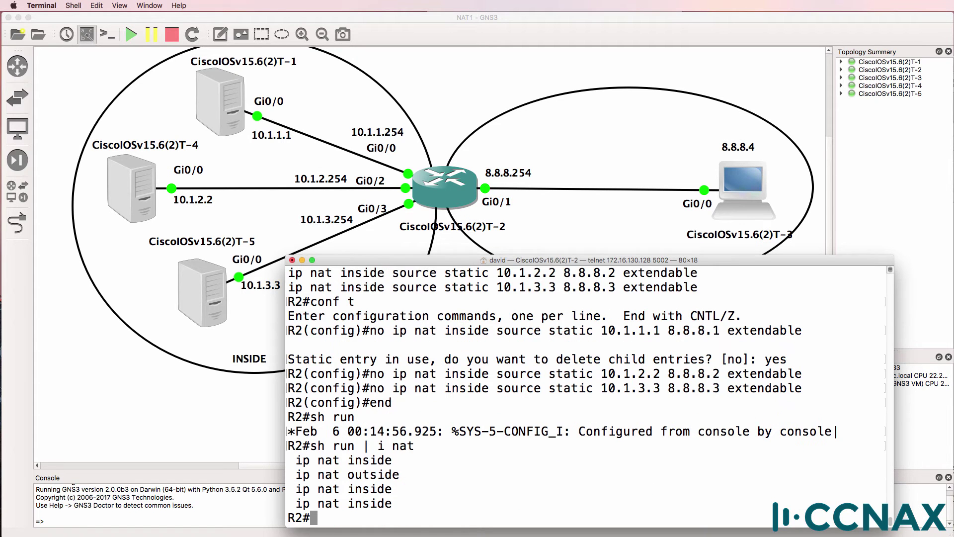
Step: Page through the full running config, noting Gi0/1 as NAT outside and the NAT inside interfaces
type("sh run")
key("Return")
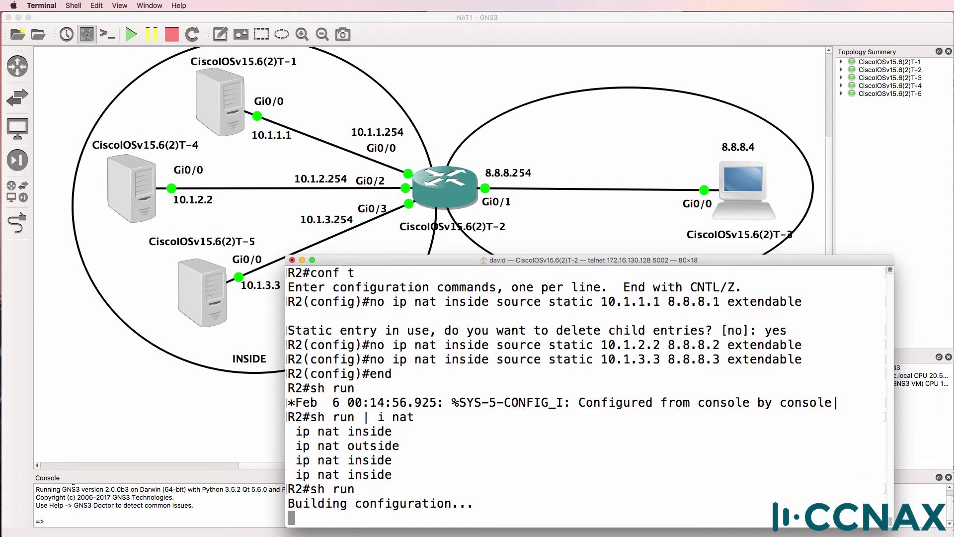
key("space")
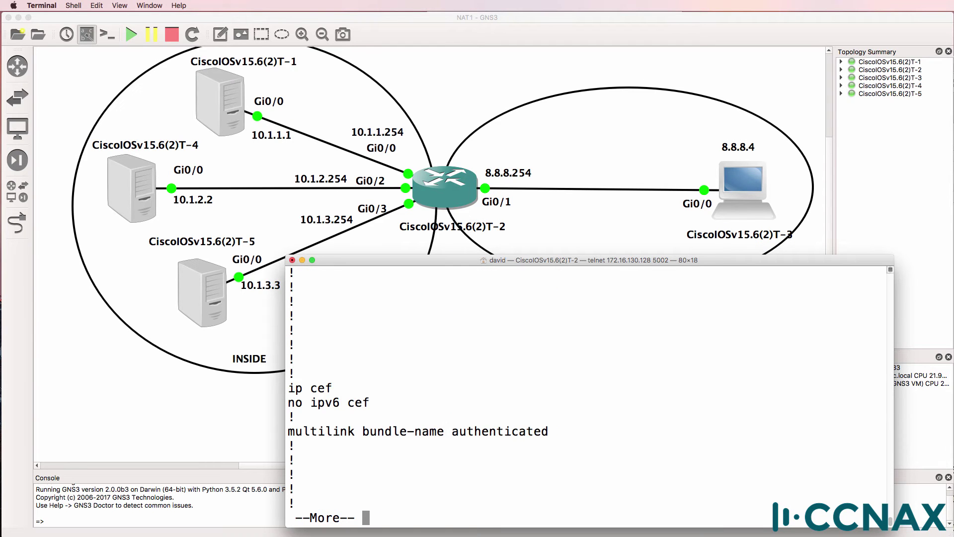
key("space")
key("Return")
key("Return")
key("Return")
key("Return")
key("Return")
key("Return")
key("Return")
key("Return")
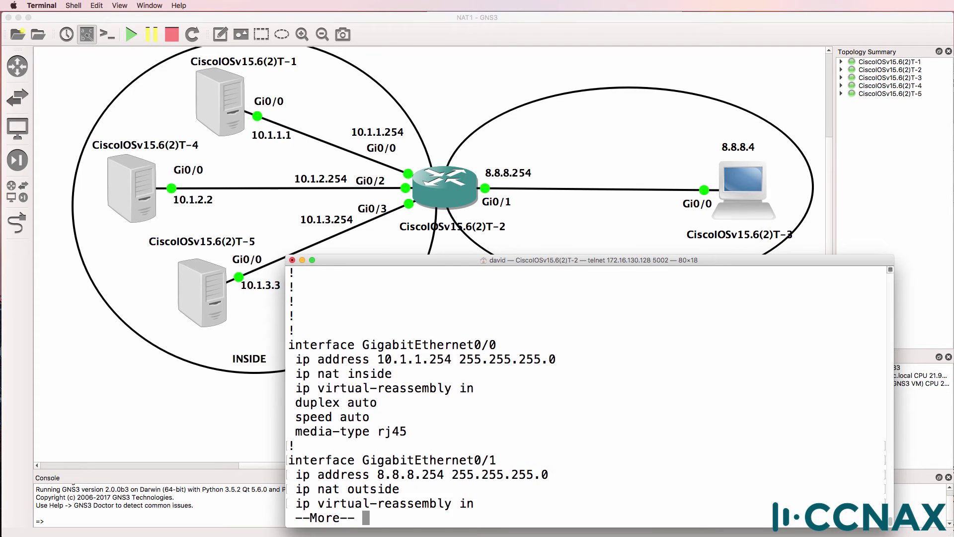
left_click_drag(400, 446, 263, 444)
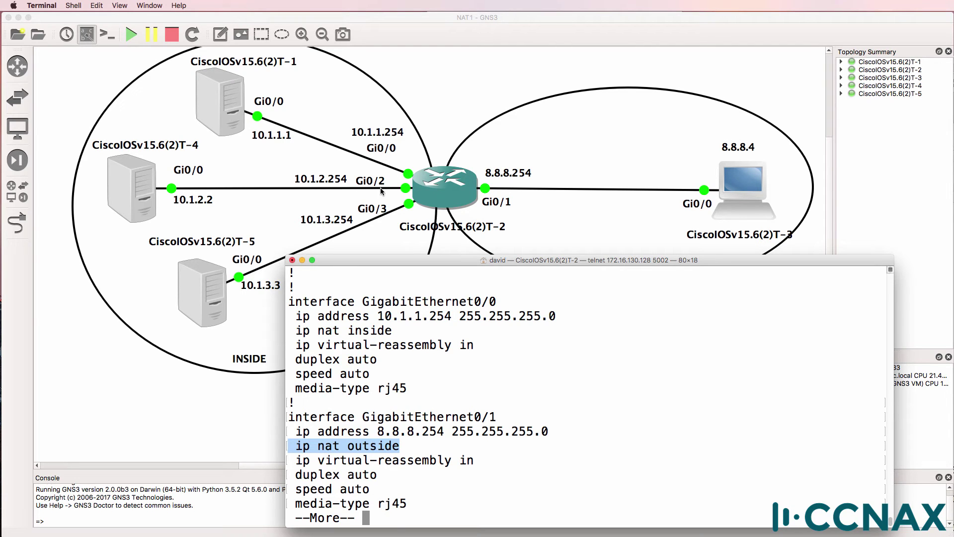
left_click_drag(417, 333, 268, 327)
key("space")
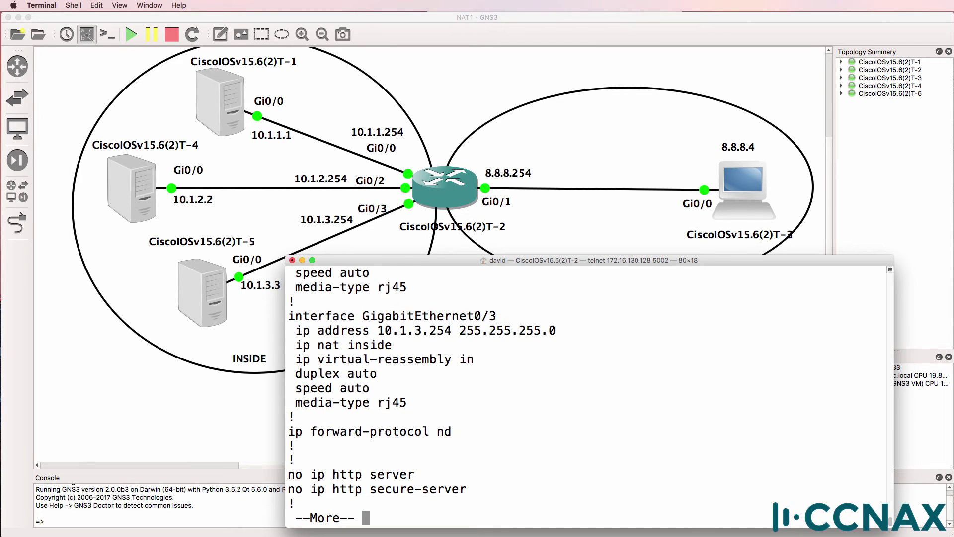
key("space")
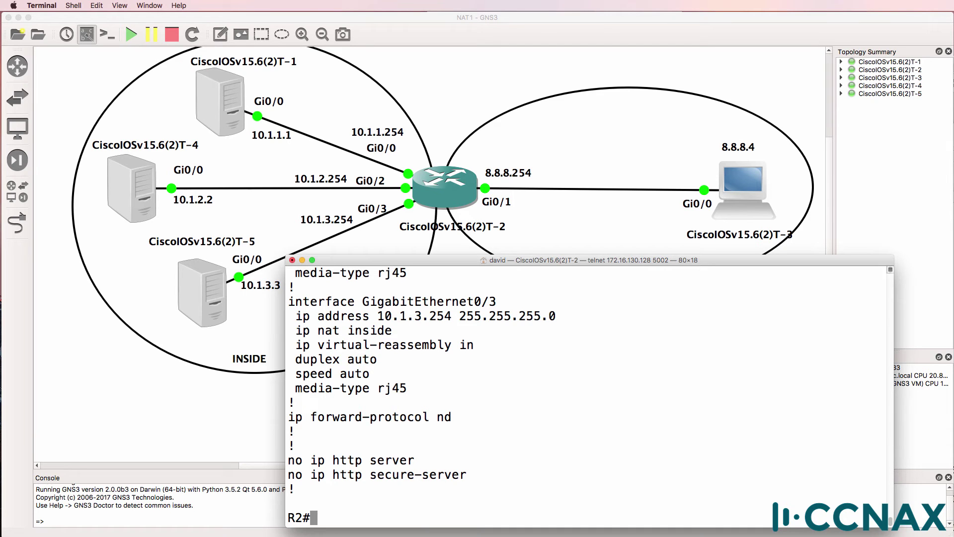
Step: In global configuration, explore the 'ip nat inside source static' syntax using ? help and Tab completion
type("conf t")
key("Return")
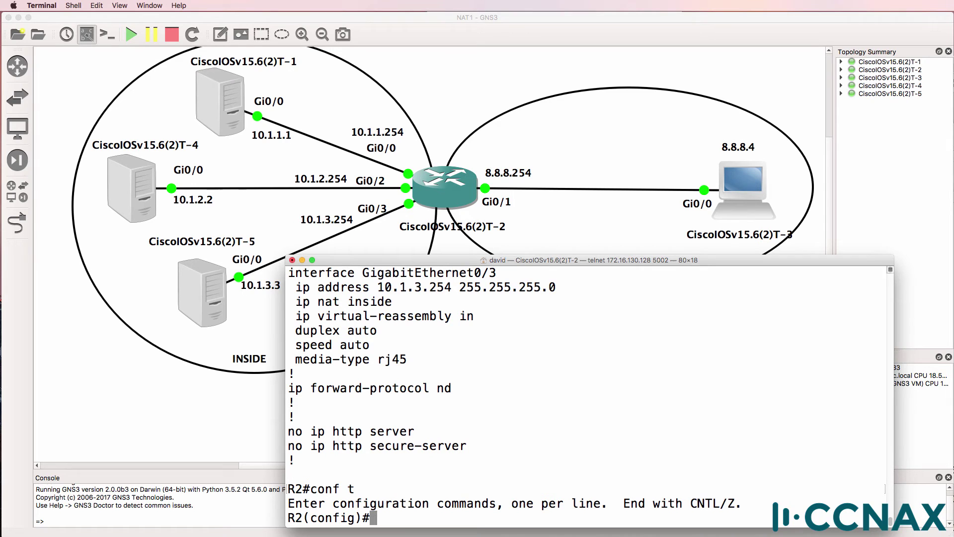
type("ip ")
type("nat ")
type("?in")
key("Tab")
type("?")
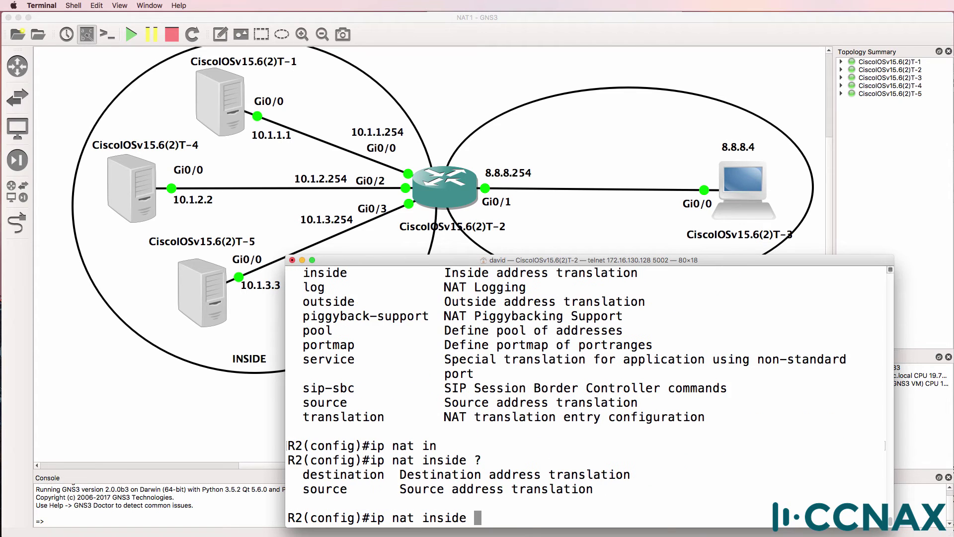
type("s")
key("Tab")
type("?")
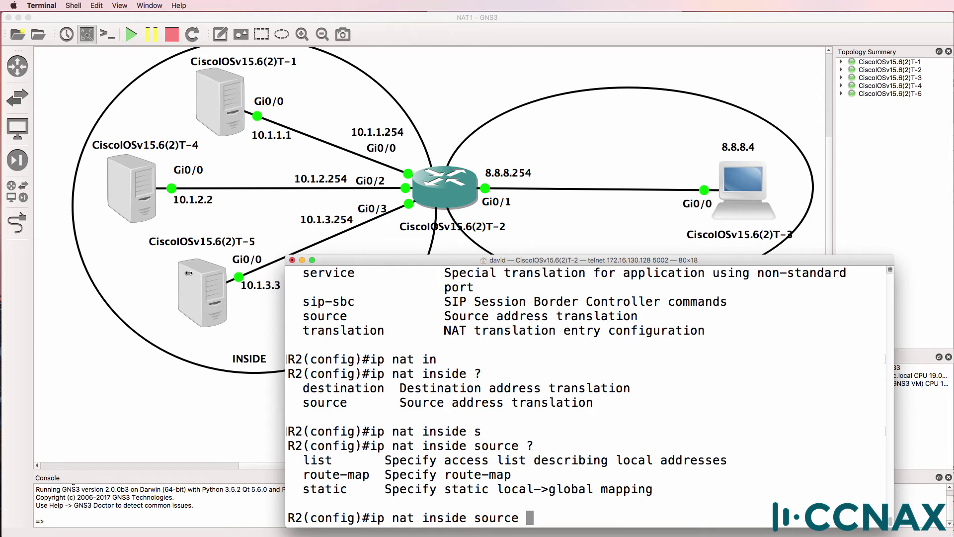
type("st")
key("Tab")
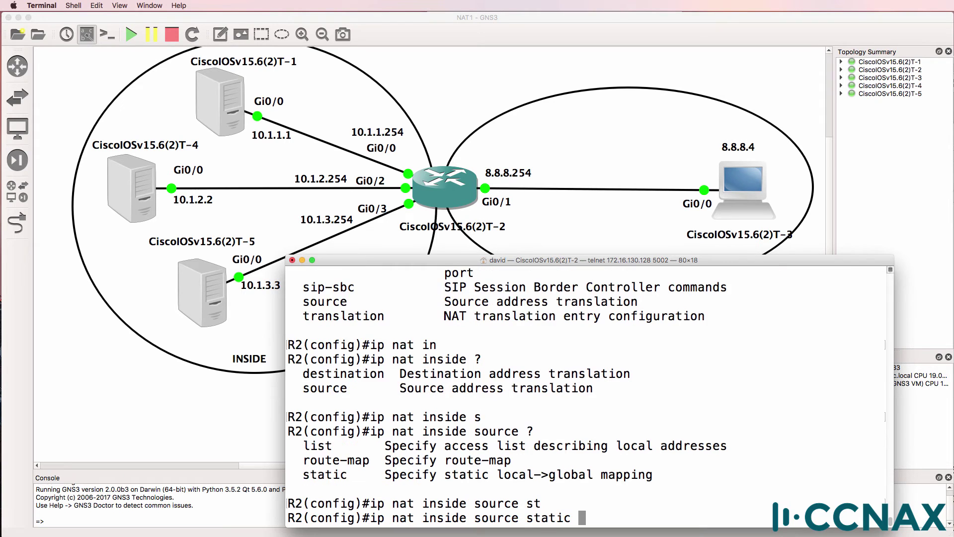
type("?")
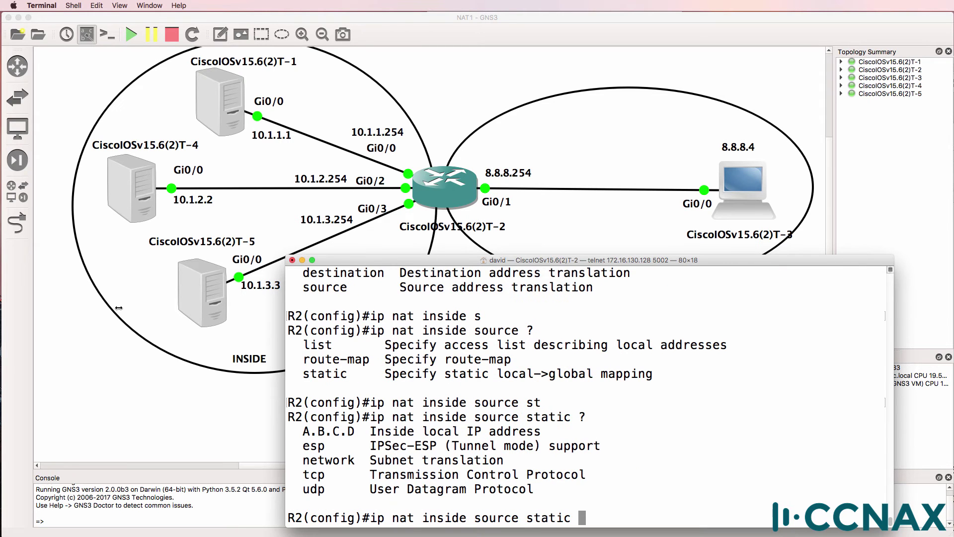
left_click_drag(364, 431, 569, 431)
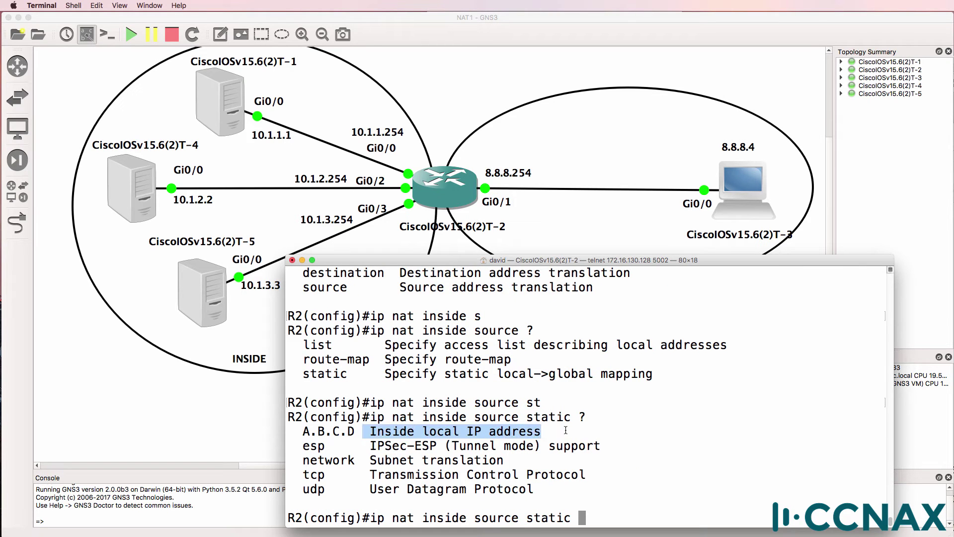
Step: Enter 'ip nat inside source static tcp 10.1.1.1 23 8.8.8.1 23 extendable' on R2
type("10.1.1.1")
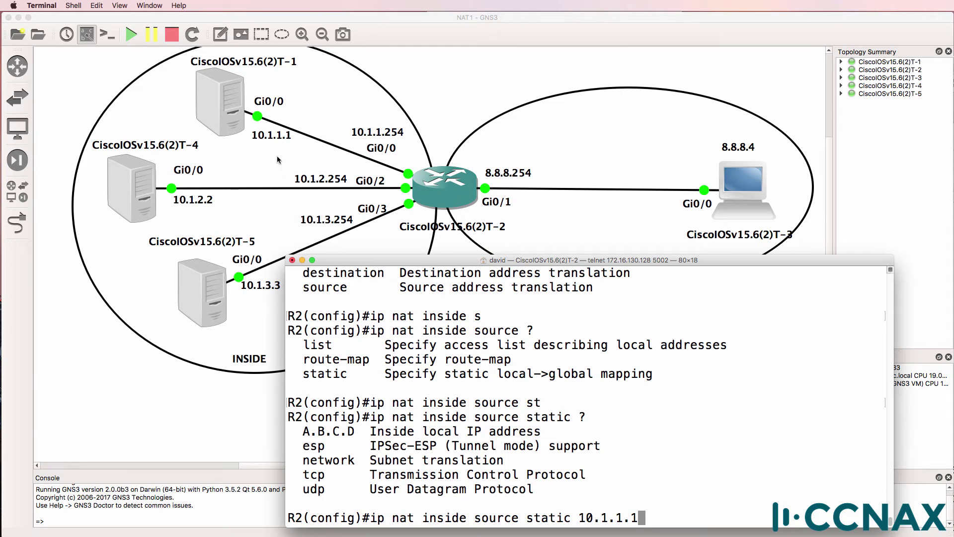
type(" ?")
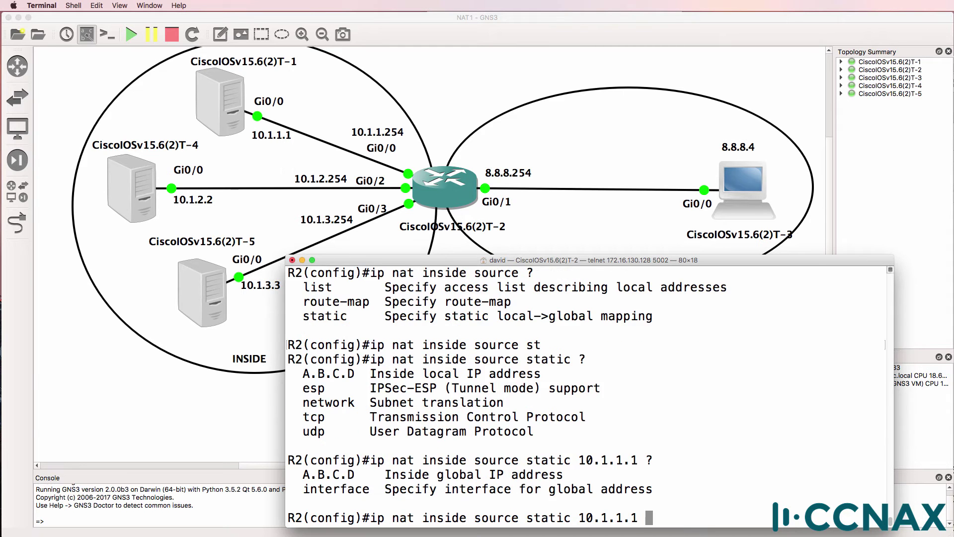
type("8.8.8.1 ?")
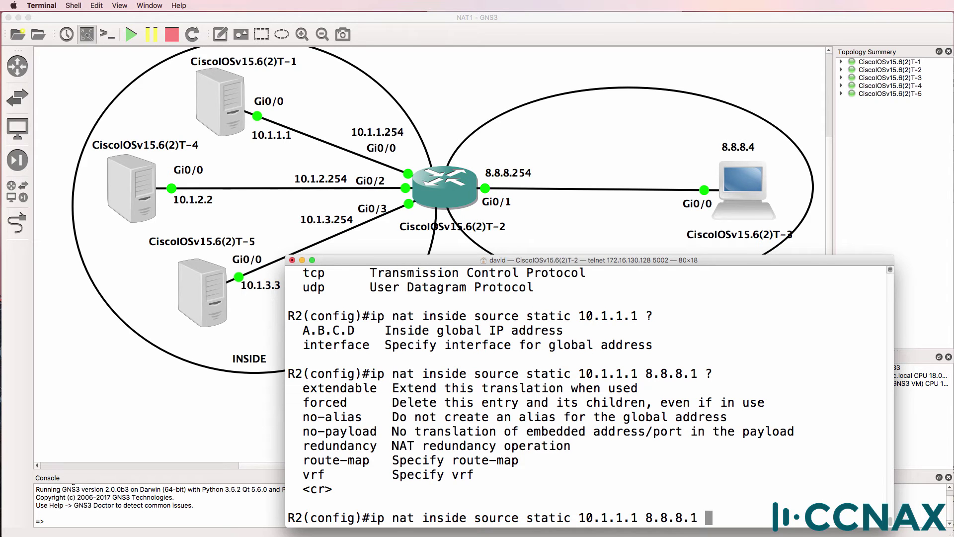
key("BackSpace")
key("BackSpace")
key("BackSpace")
key("BackSpace")
key("BackSpace")
key("BackSpace")
key("BackSpace")
key("BackSpace")
key("BackSpace")
key("BackSpace")
key("BackSpace")
key("BackSpace")
key("BackSpace")
key("BackSpace")
key("BackSpace")
key("BackSpace")
key("BackSpace")
type("?")
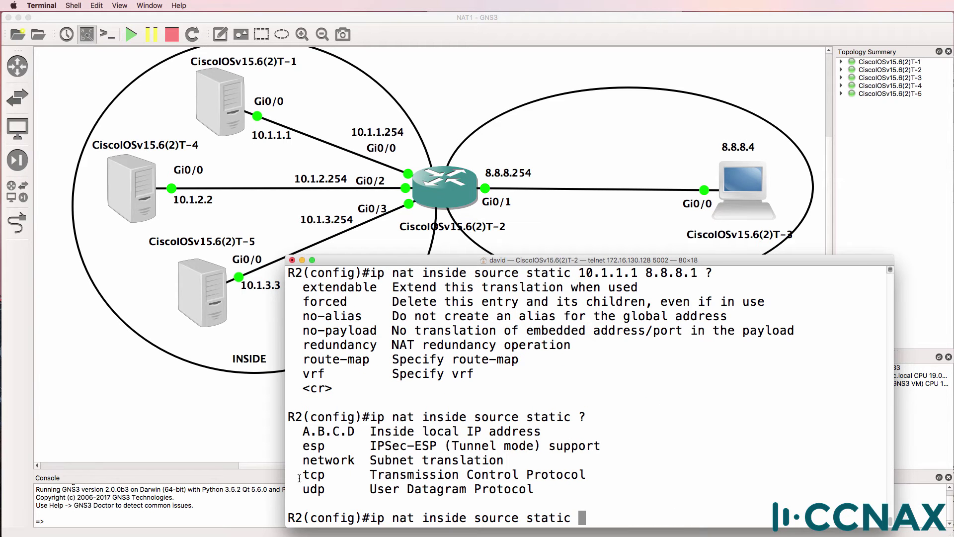
left_click_drag(297, 474, 599, 477)
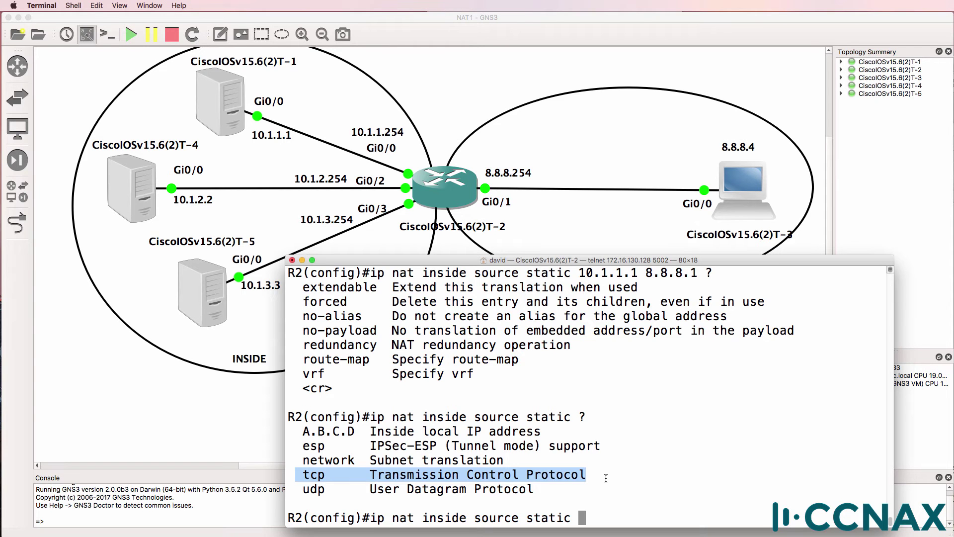
type("tcp ")
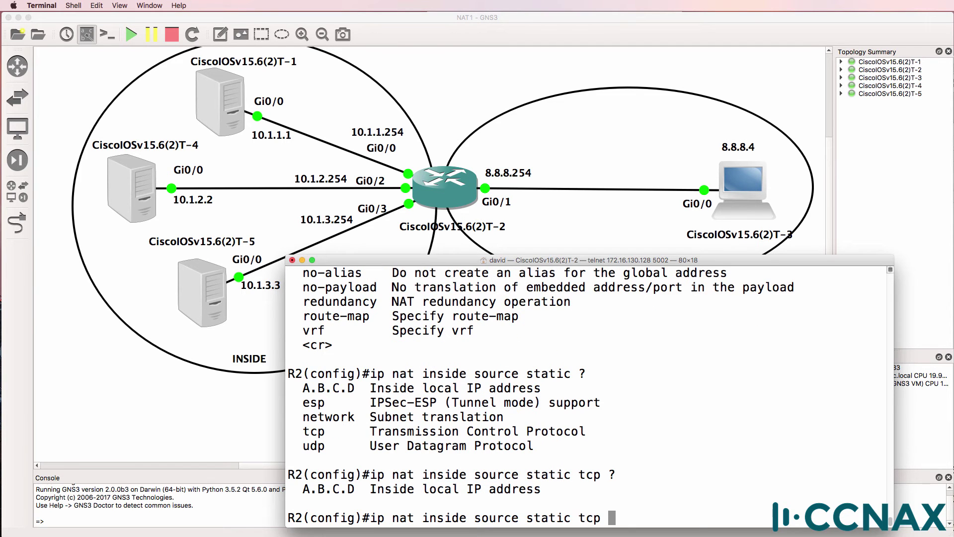
type("?10.1.1.1 ")
type("?")
type("23 ")
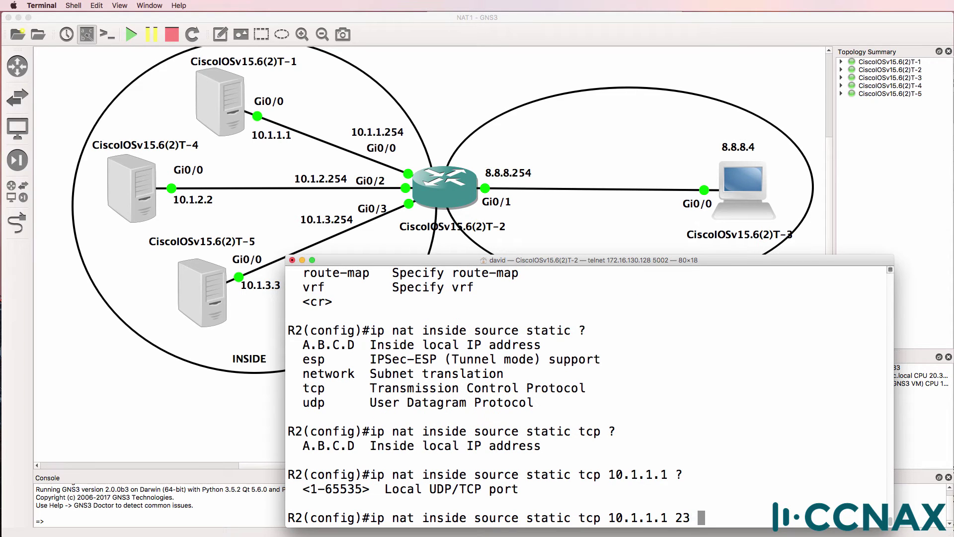
type("?")
type("8.8.8.1")
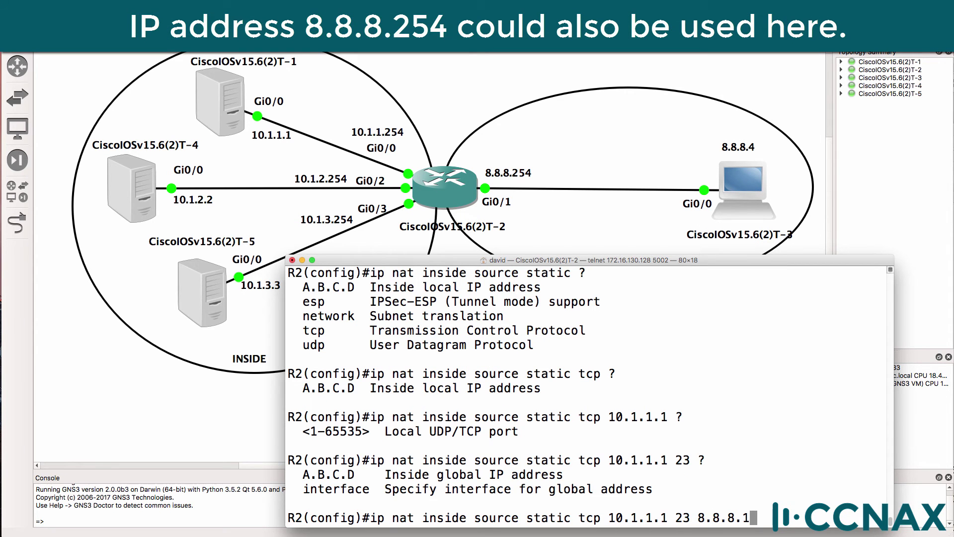
type(" ?")
type("23 e")
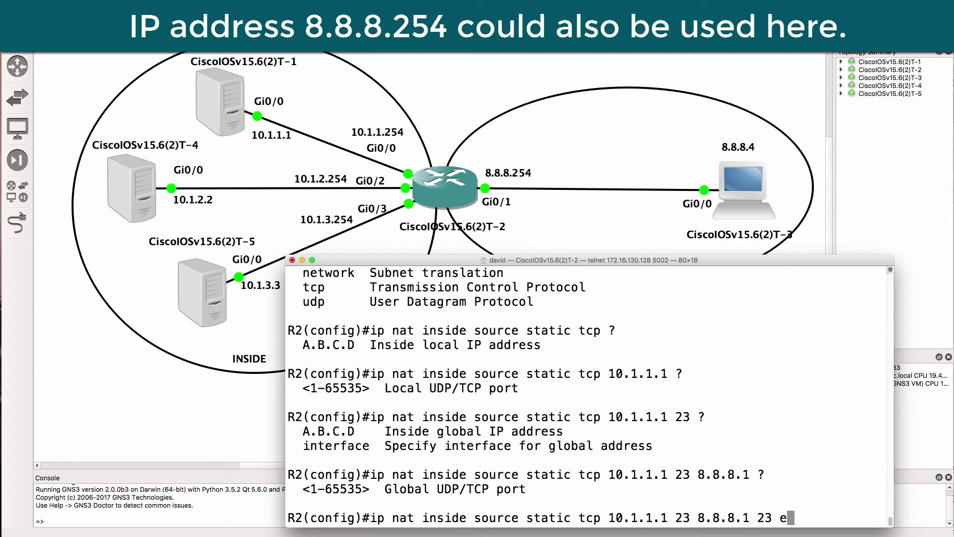
type("xtendable")
key("Tab")
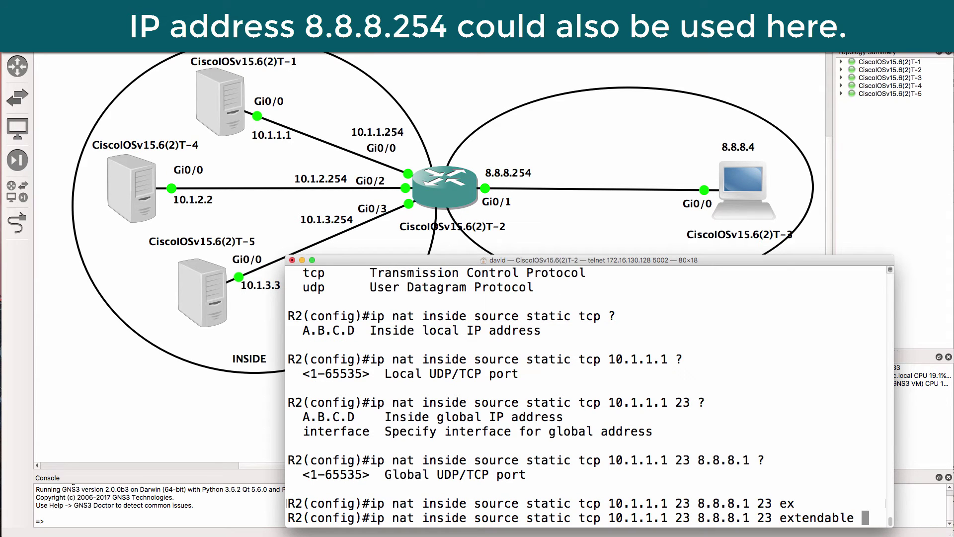
key("Return")
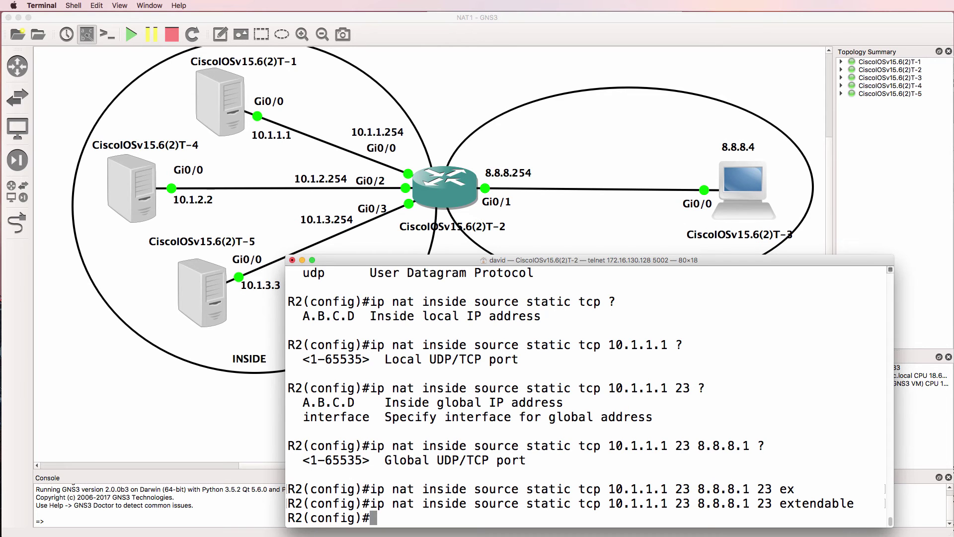
double_click(743, 188)
Step: On R3, enter privileged mode and telnet to 8.8.8.1
left_click_drag(652, 237, 652, 250)
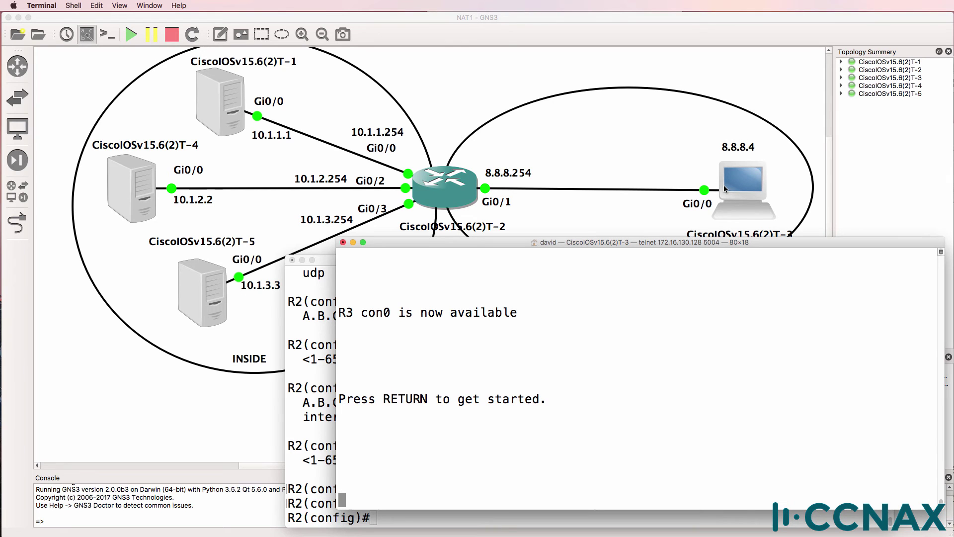
key("Return")
type("en")
key("Return")
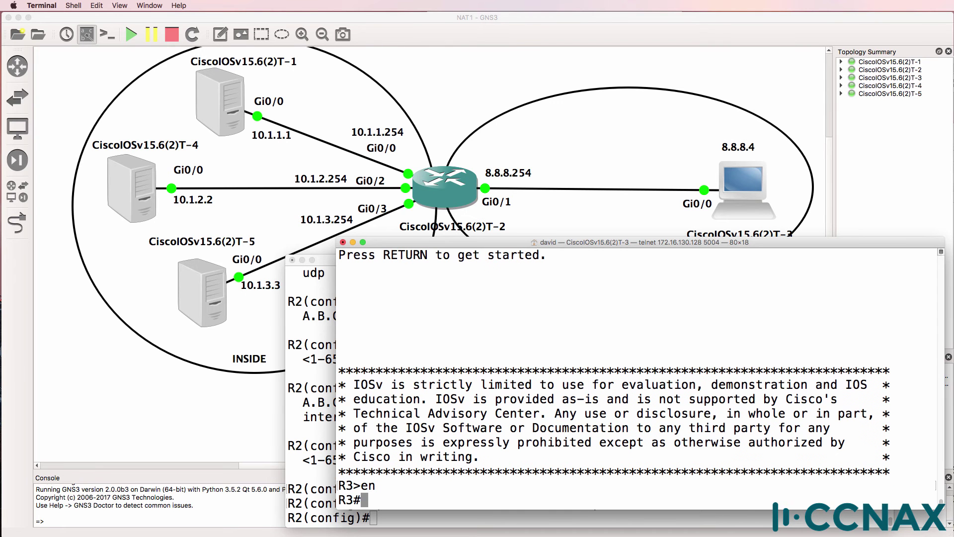
type("telnet 8.8")
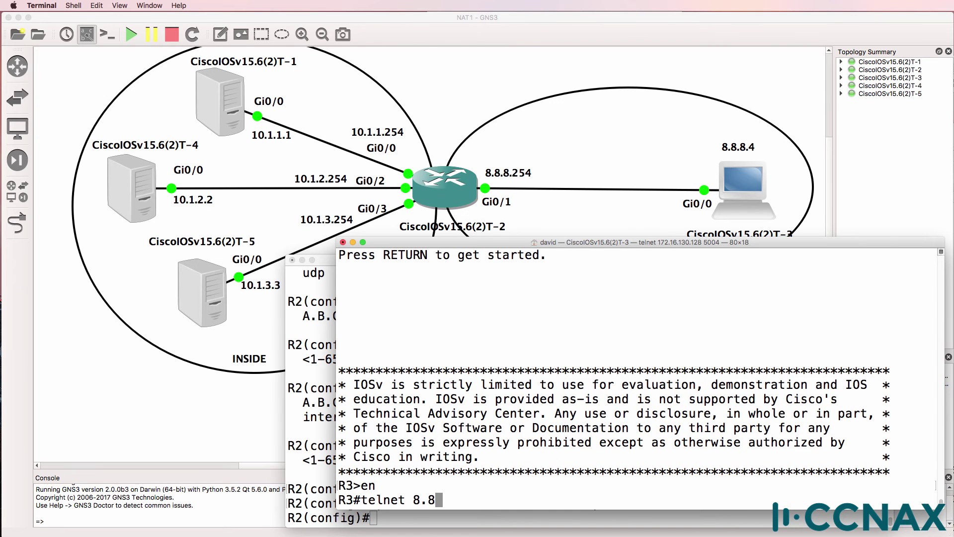
type(".8.1")
key("Return")
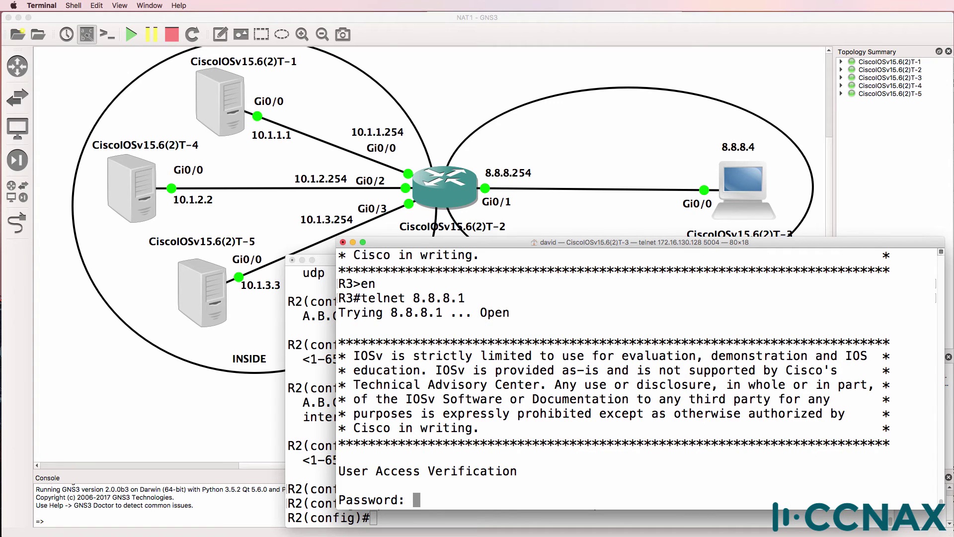
Step: Log in with the password, confirm via 'sh ip int brief' that the host is R1 (10.1.1.1), then exit
type("cisco")
key("Return")
type("en")
key("Return")
key("Return")
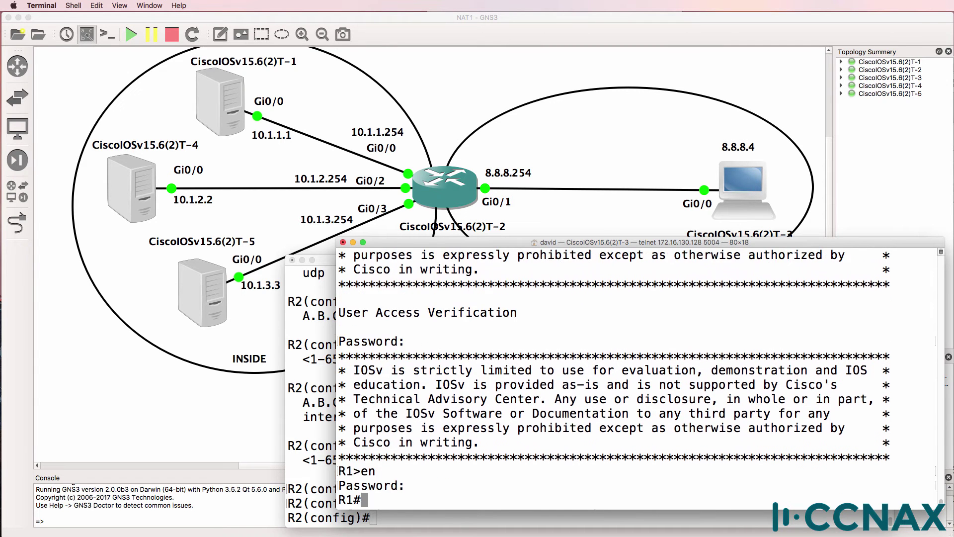
type("sh ip int brief")
key("Return")
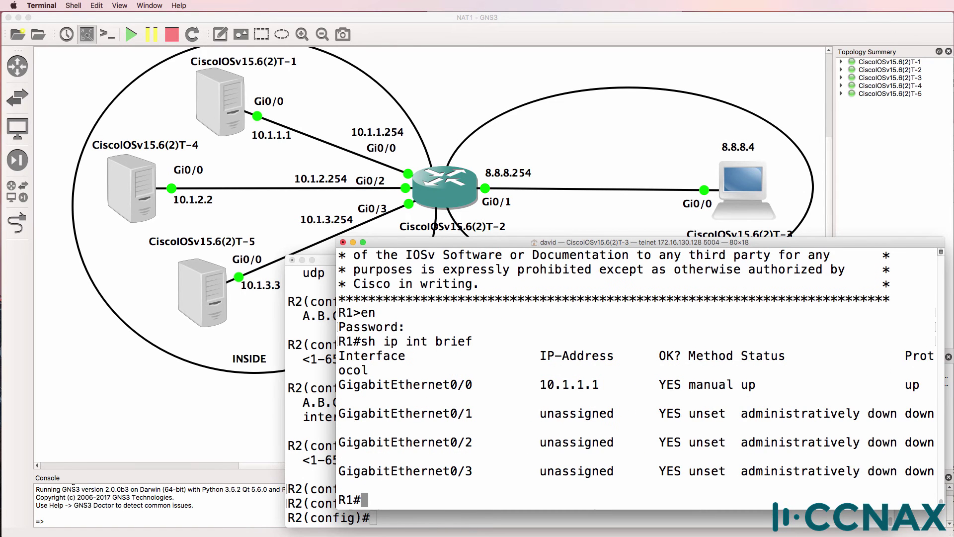
left_click_drag(517, 385, 629, 391)
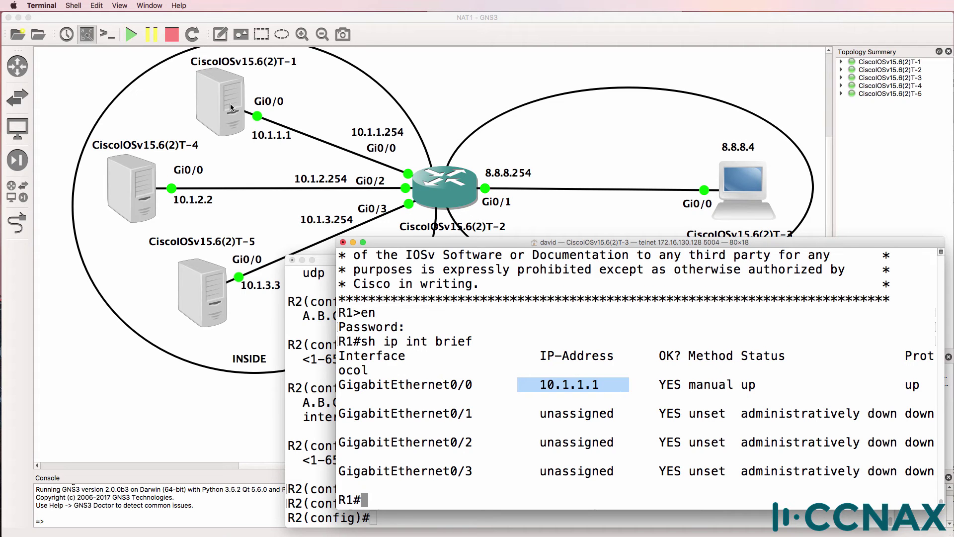
type("exit")
key("Return")
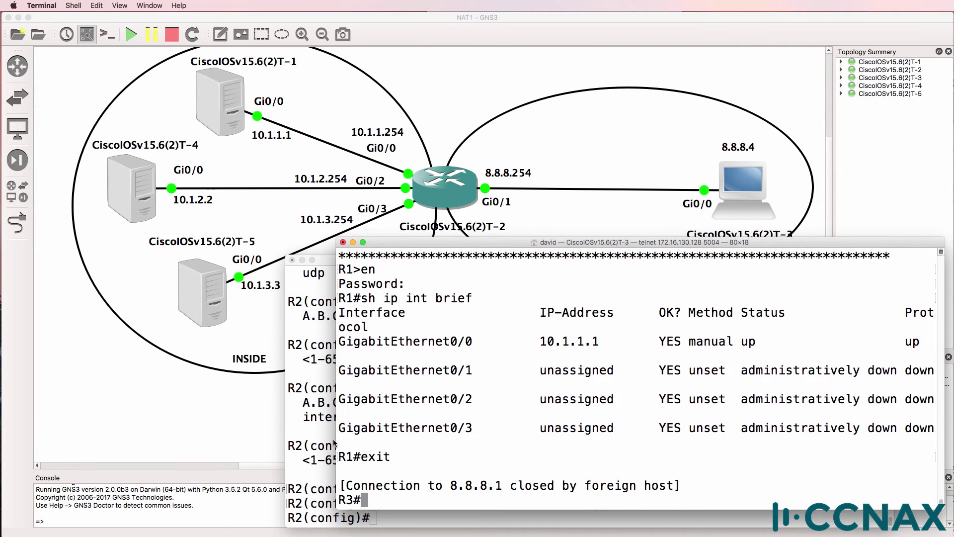
left_click(324, 420)
Step: Edit the recalled NAT command to map TCP 10.1.2.2 port 23 to 8.8.8.1 port 65023, extendable
key("Up")
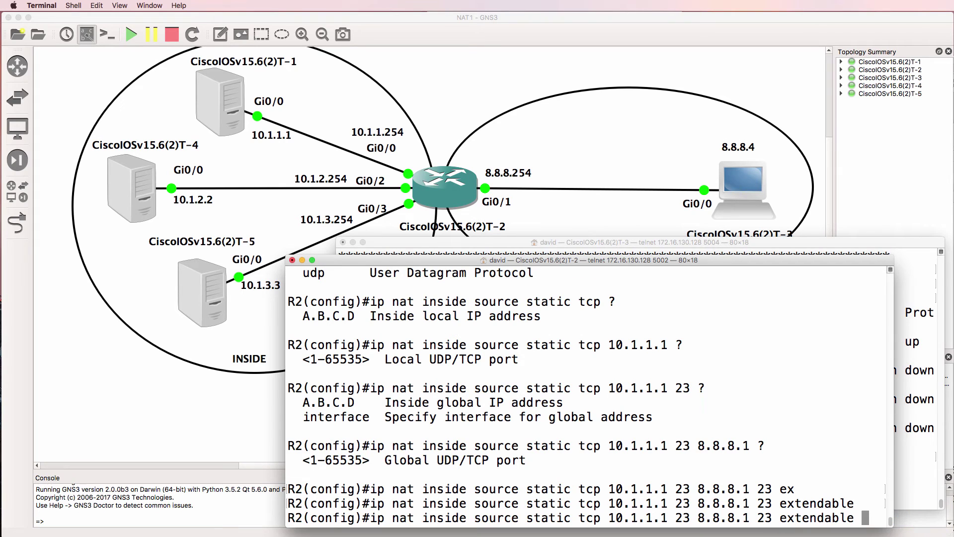
key("Left")
key("Left")
key("Left")
key("Left")
key("Left")
key("Left")
key("Left")
key("Left")
key("Left")
key("Left")
key("Left")
key("Left")
key("Left")
key("Left")
type("2")
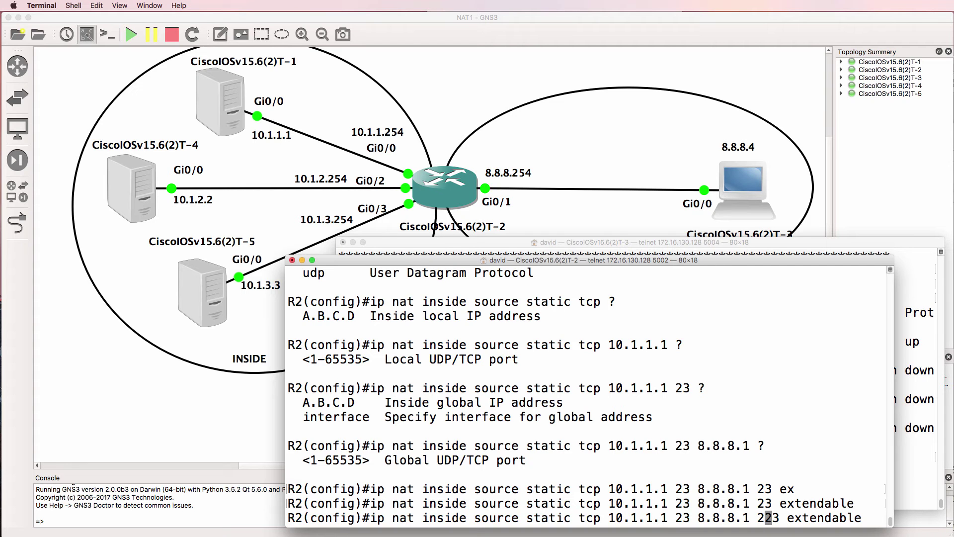
key("BackSpace")
type("650")
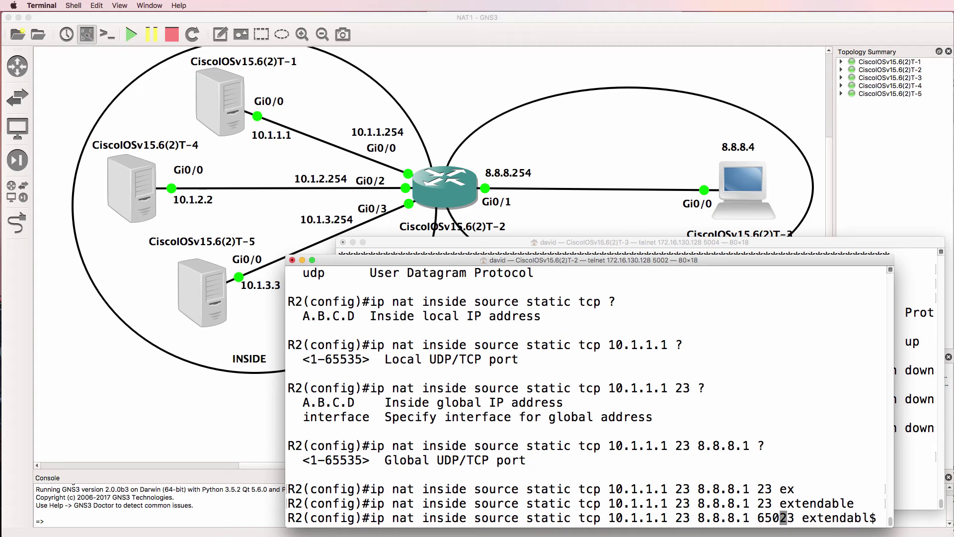
key("Left")
key("Left")
key("Left")
key("Left")
key("Left")
key("Left")
key("Left")
key("Left")
key("Left")
key("Left")
key("Left")
key("Left")
key("Left")
key("Left")
key("Left")
key("BackSpace")
type("2")
key("Left")
key("Left")
key("BackSpace")
type("2")
key("Right")
key("Right")
key("Return")
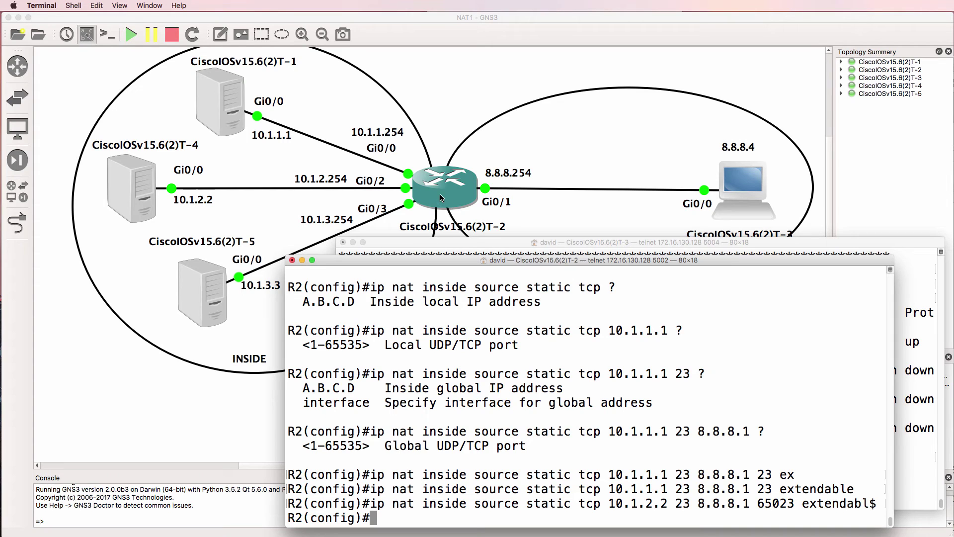
Step: Highlight the new entry's global address, inside local address 10.1.2.2 and inside port 23
left_click_drag(698, 503, 795, 505)
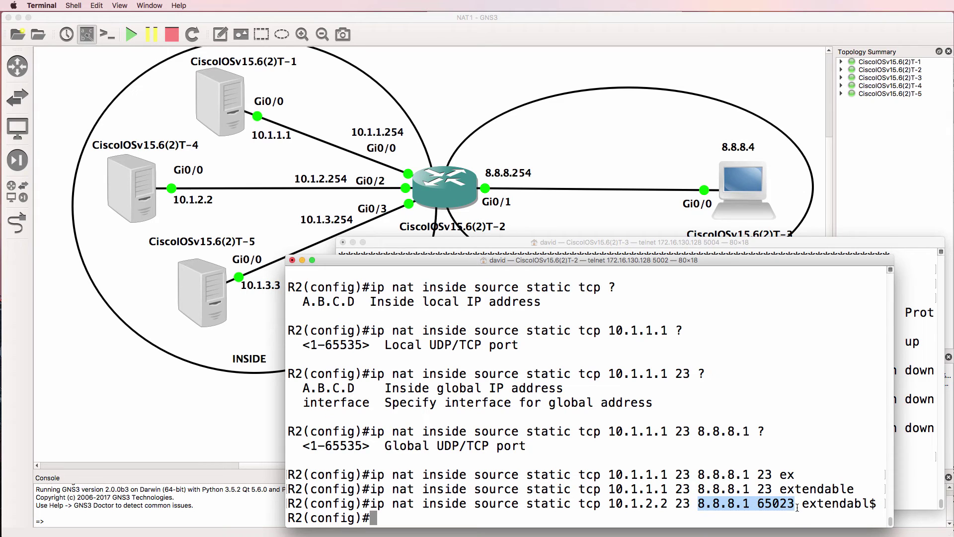
left_click_drag(609, 503, 666, 505)
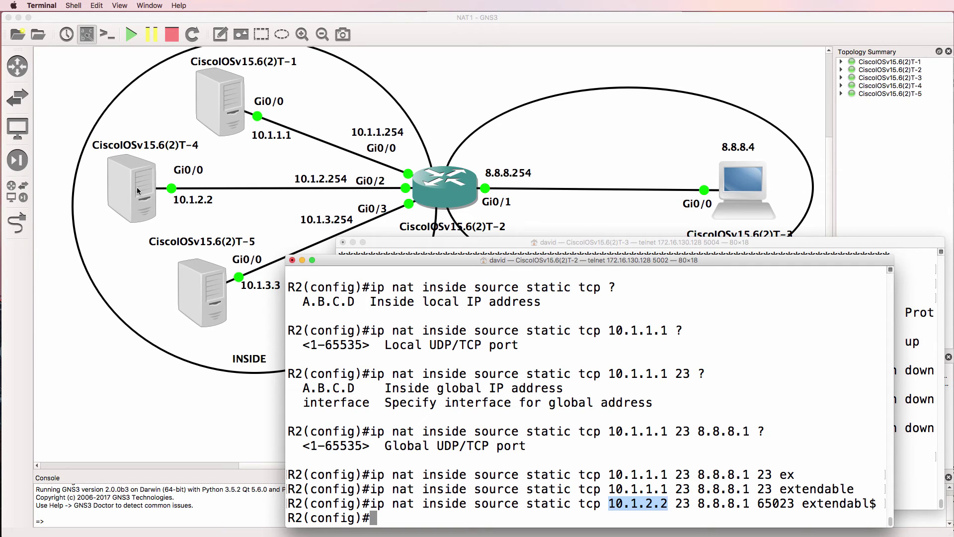
left_click_drag(676, 503, 688, 504)
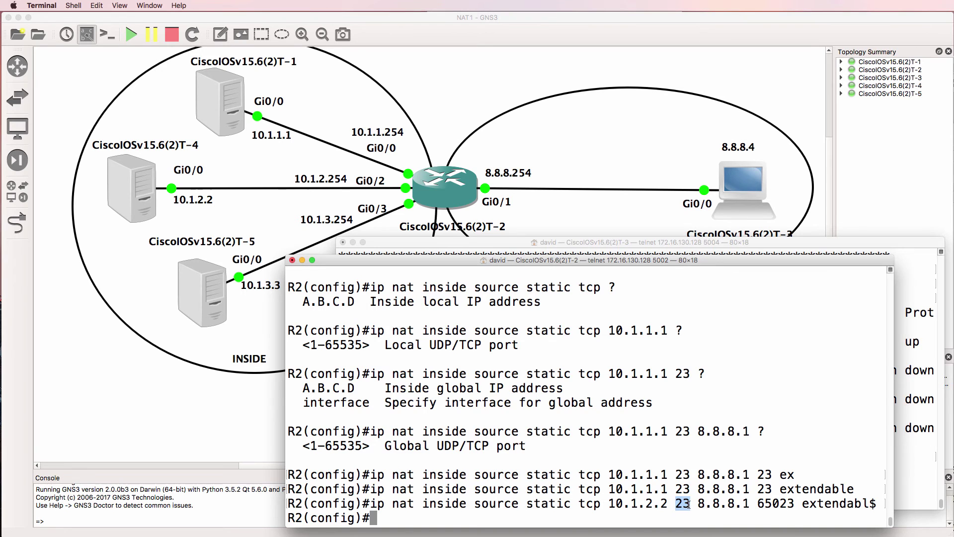
Step: From R3, telnet to 8.8.8.1 on port 65023, checking the 0-65535 port range via ? help
key("super+grave")
type("?")
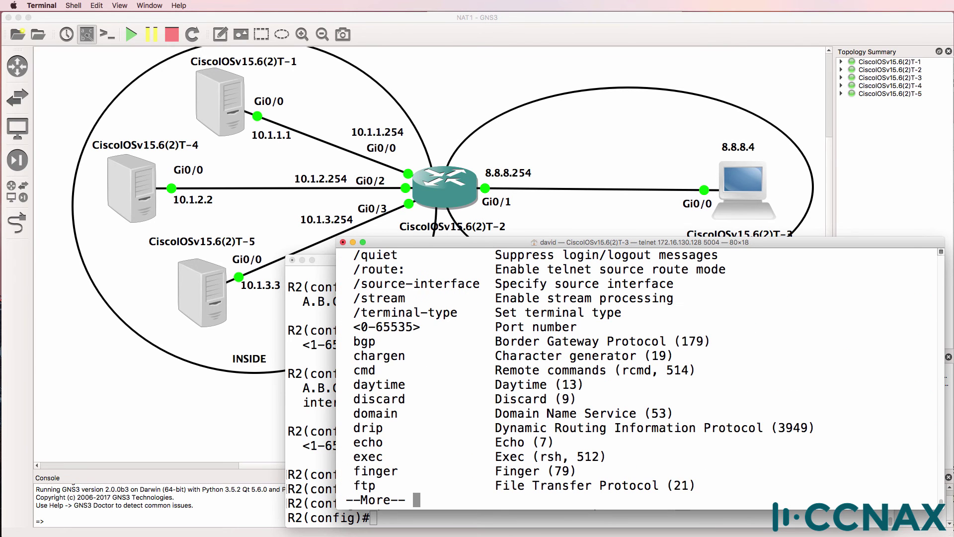
type("q")
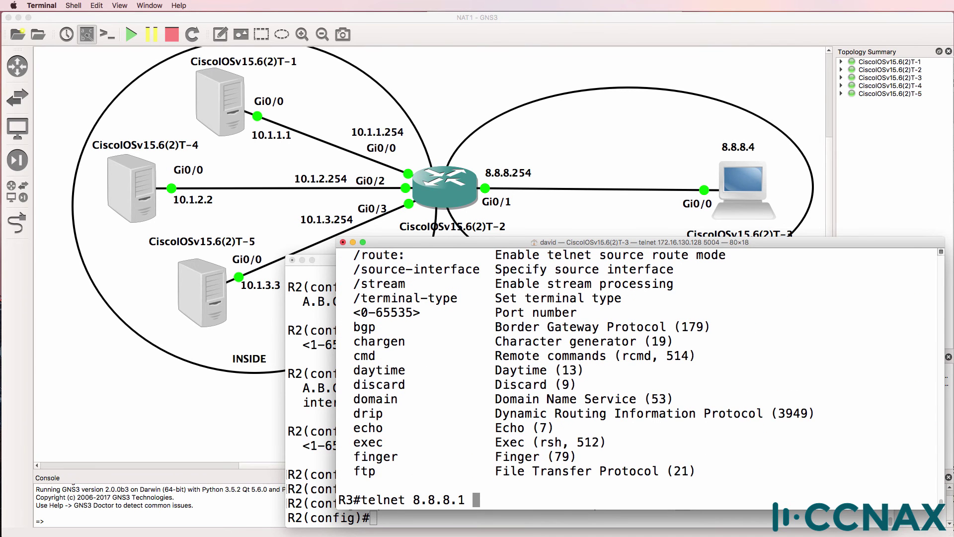
type("?q")
left_click_drag(362, 313, 455, 314)
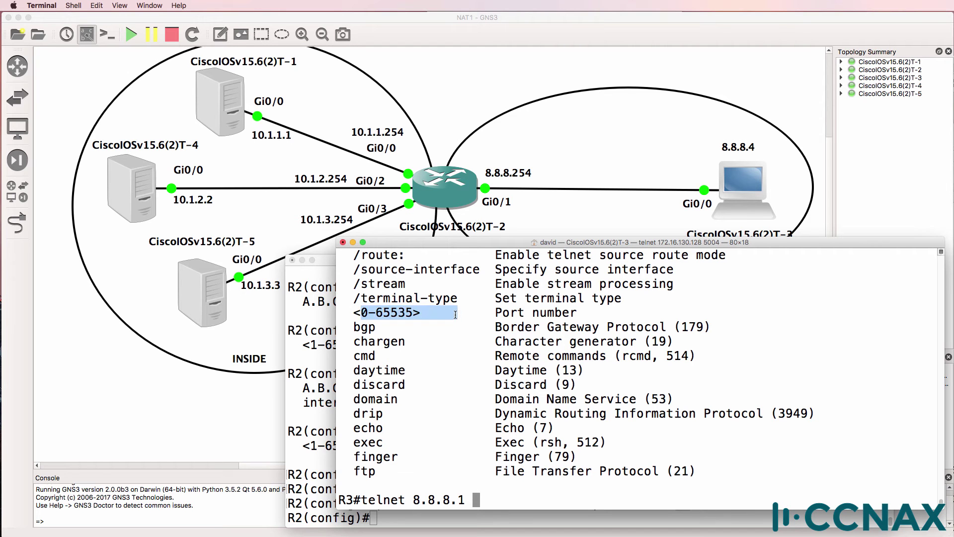
type("65023")
key("Return")
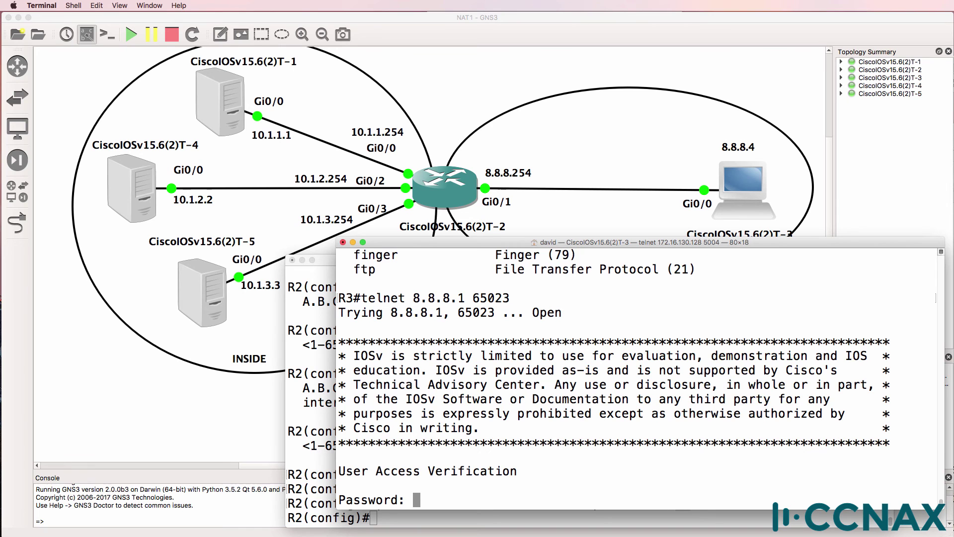
Step: Log into R4, enable, and confirm with 'sh ip int brief' that Gi0/0 is 10.1.2.2
key("Return")
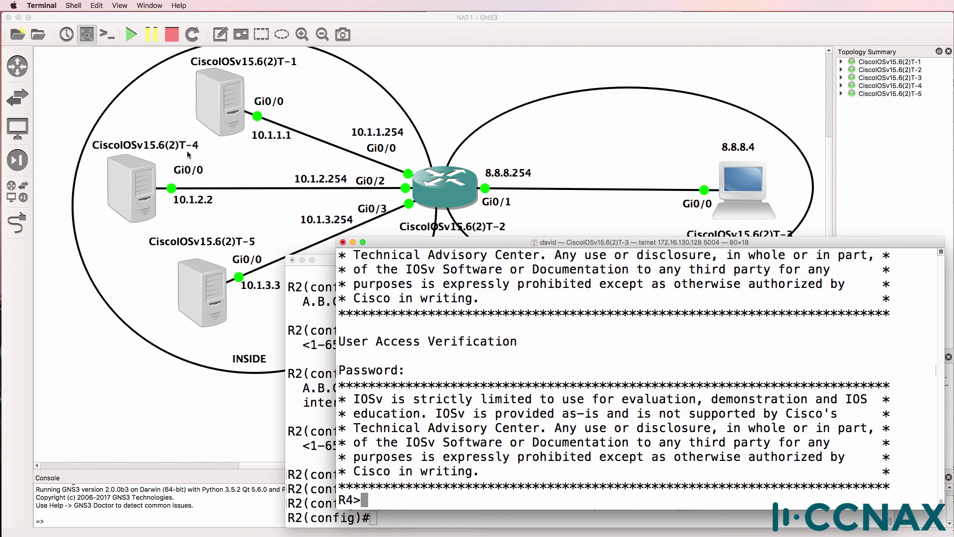
type("en")
key("Return")
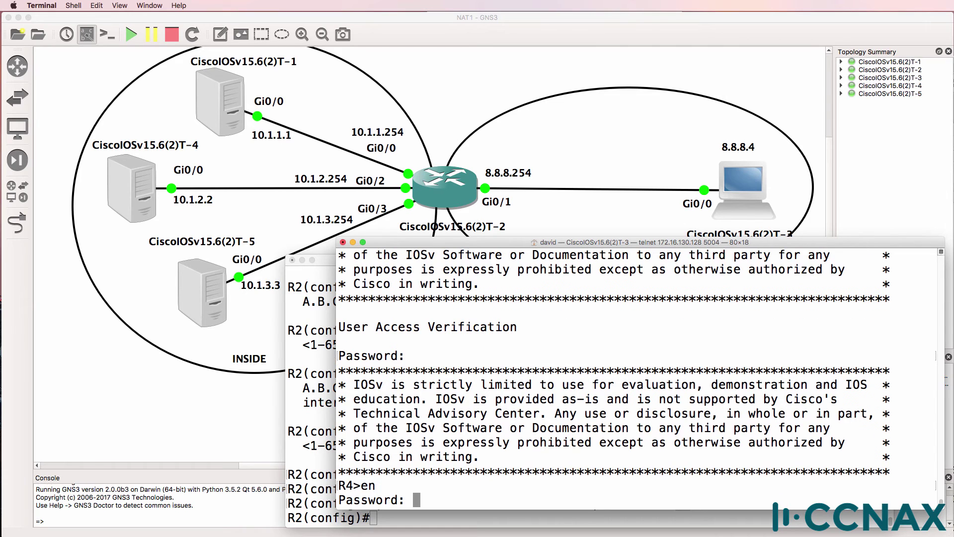
key("Return")
type("sh i")
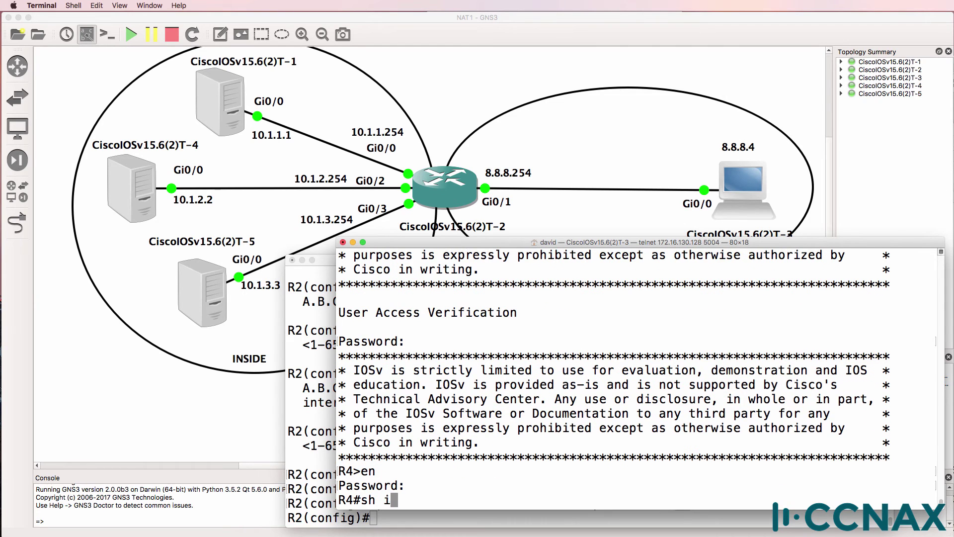
type("p int rbe")
key("BackSpace")
key("BackSpace")
key("BackSpace")
type("brie")
key("Tab")
key("Return")
left_click_drag(601, 383, 325, 380)
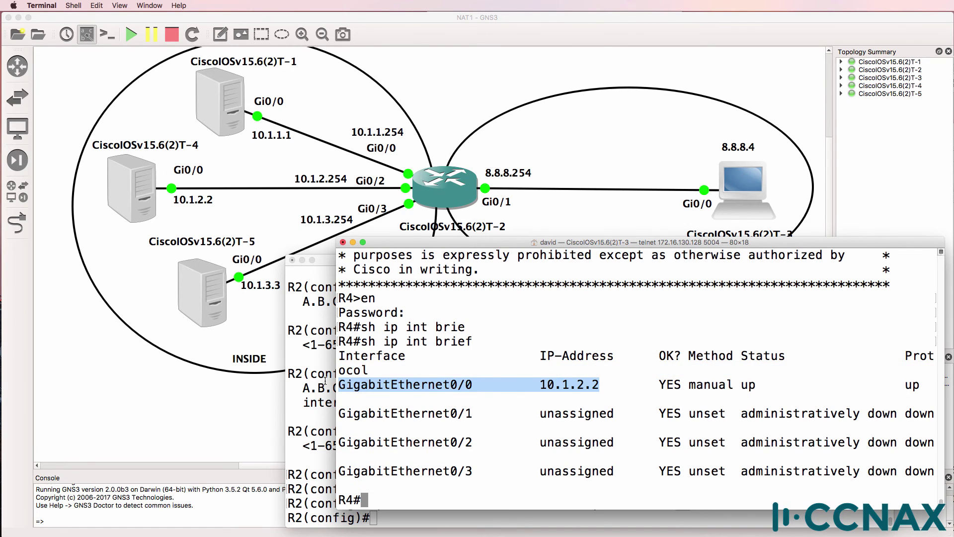
Step: On R2, exit configuration mode and begin entering 'sh ip nat tr'
left_click(325, 380)
double_click(682, 502)
type("end")
key("Return")
type("sh ip nat ")
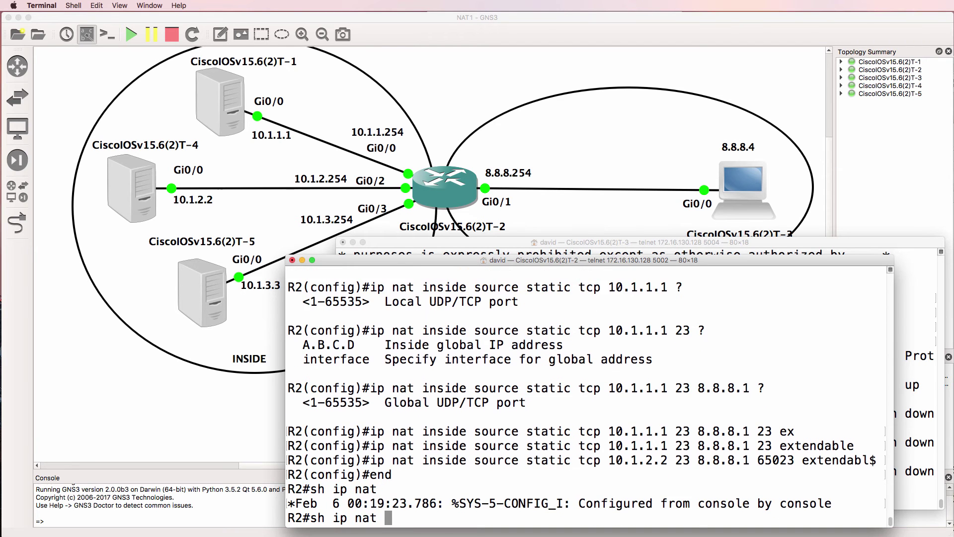
type("tr")
Step: Show R2's NAT translations and highlight 8.8.8.1:65023 mapped to 10.1.2.2:23 for session 8.8.8.4:14189
key("Tab")
key("Return")
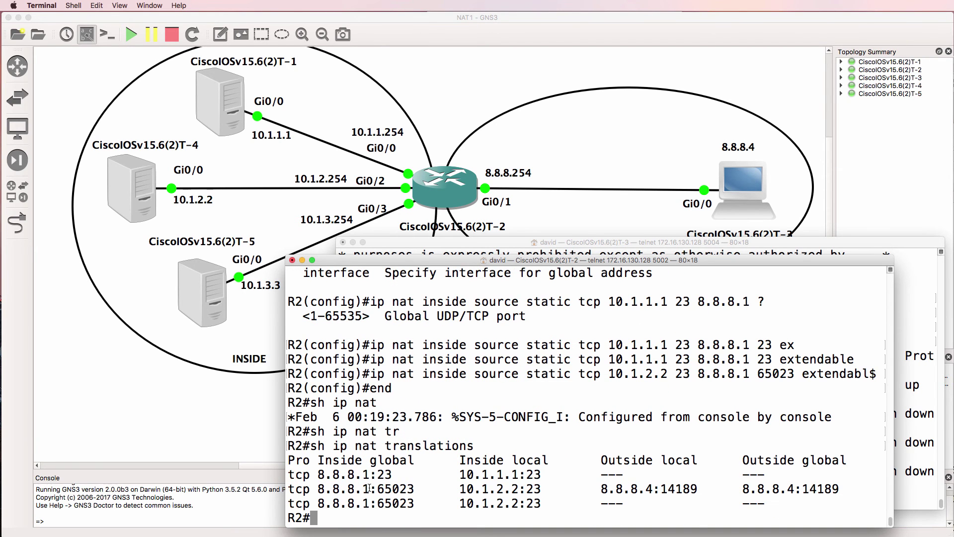
left_click_drag(369, 489, 311, 484)
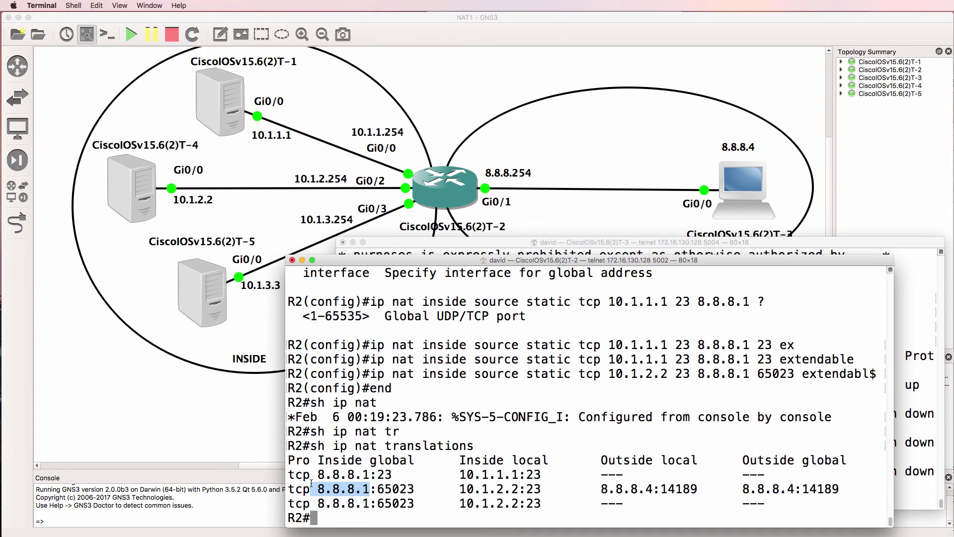
left_click_drag(423, 489, 379, 488)
left_click_drag(453, 489, 847, 490)
Step: In configuration mode, edit the recalled NAT command to map TCP 10.1.3.3 port 23 to 8.8.8.1 port 65024
type("conf t")
key("Return")
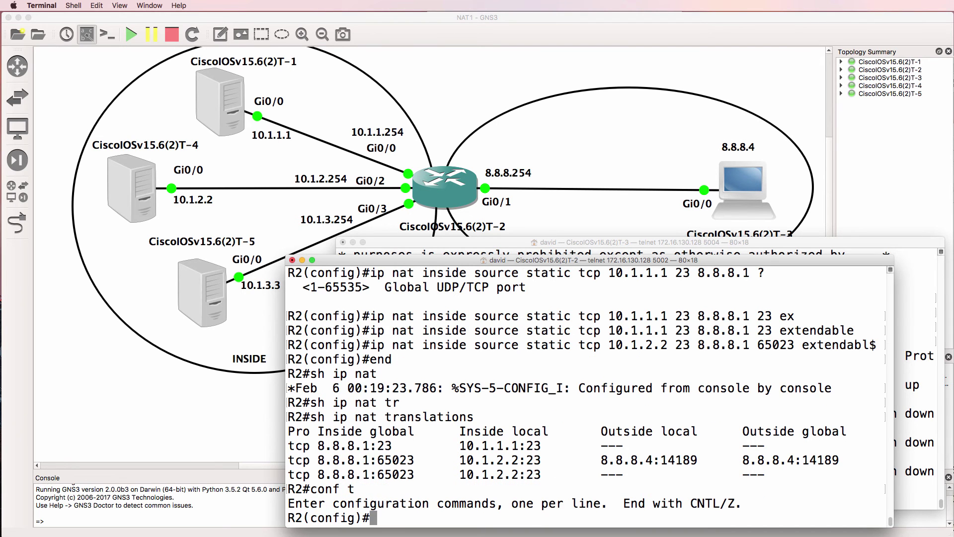
key("Up")
key("Up")
key("ctrl+a")
key("Right")
key("Right")
key("Right")
key("Right")
key("Right")
key("Right")
key("Right")
key("Right")
key("Right")
key("Right")
key("Right")
key("Right")
key("Right")
key("Right")
key("Right")
key("Right")
key("Right")
key("Right")
key("Right")
key("Right")
key("Right")
key("Right")
key("Right")
key("Right")
key("Right")
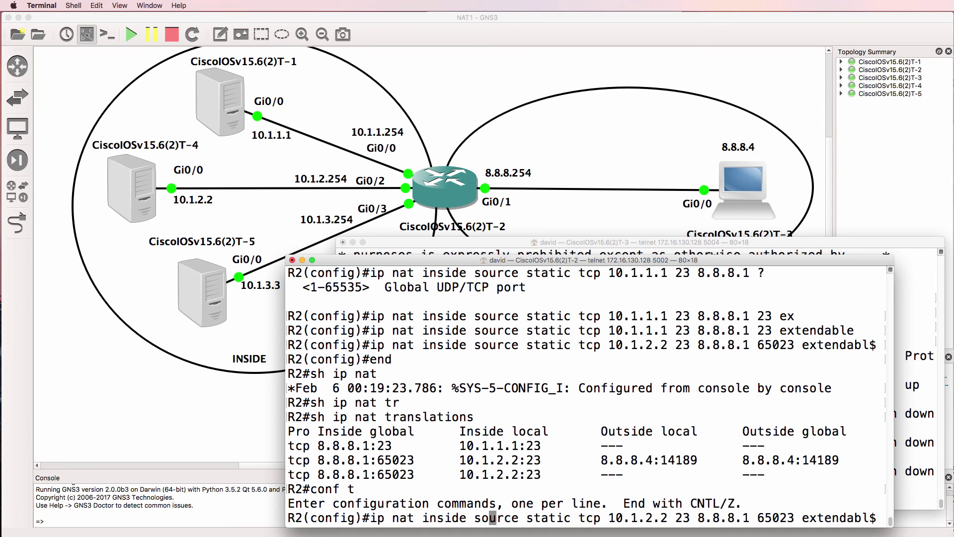
key("Right")
key("Right")
key("Right")
key("Right")
key("Right")
key("Right")
key("Right")
key("Right")
key("Right")
key("Right")
key("BackSpace")
type("3")
key("Right")
key("Right")
key("BackSpace")
type("3")
key("Right")
key("Right")
key("Right")
key("Right")
key("Right")
key("Right")
key("Right")
key("Right")
key("Right")
key("Right")
key("Right")
key("Right")
key("Right")
key("Right")
key("Right")
key("Right")
key("Right")
key("BackSpace")
type("4")
key("Return")
Step: Return to privileged mode and start entering a 'sh run' command
type("end")
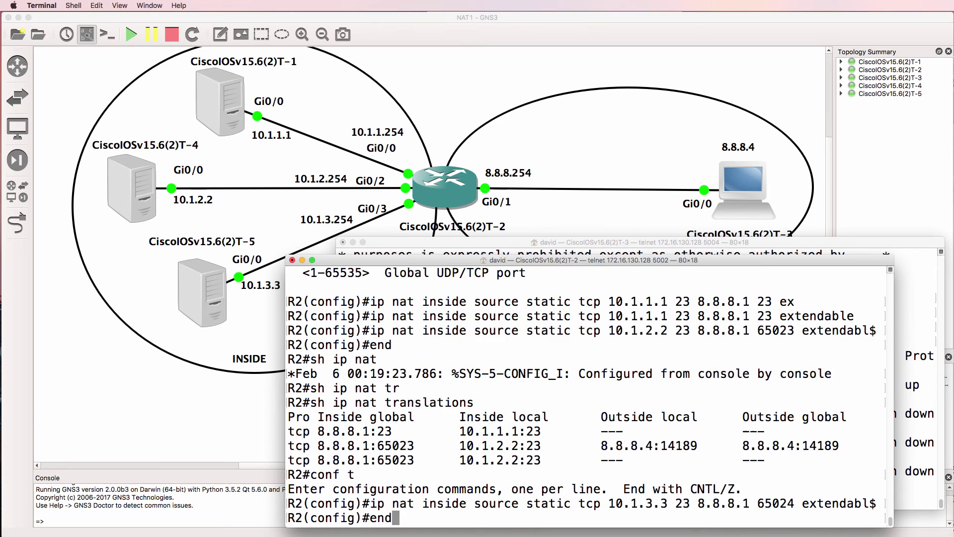
key("Return")
type("sh ip")
key("BackSpace")
key("BackSpace")
key("BackSpace")
type("run \"")
key("BackSpace")
Step: Filter R2's running config to its NAT lines to show the three static entries
type("| ")
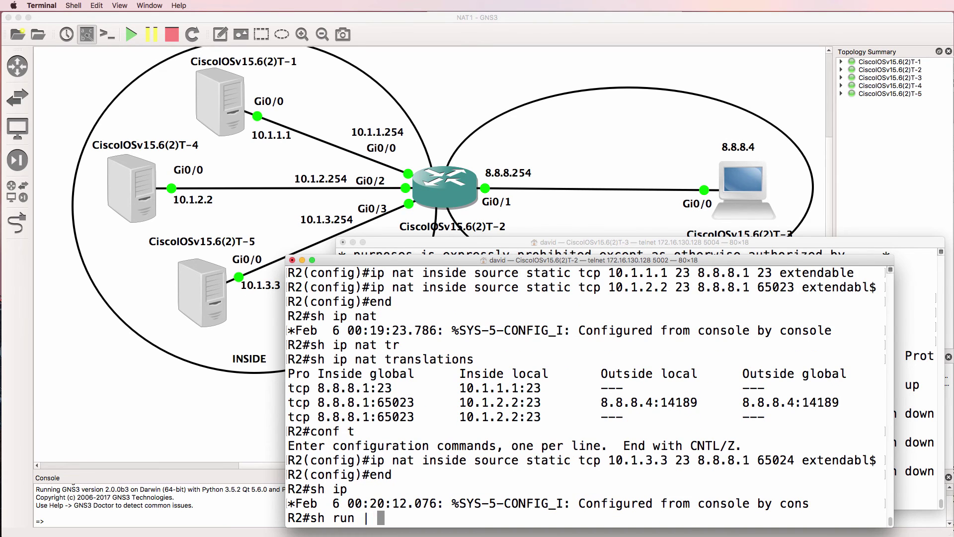
type("i nat")
key("Return")
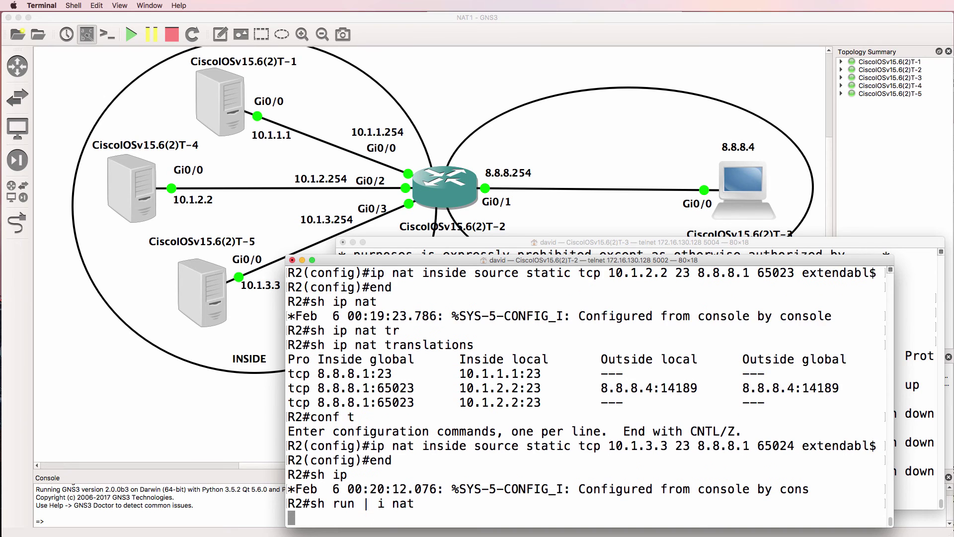
left_click_drag(794, 503, 284, 472)
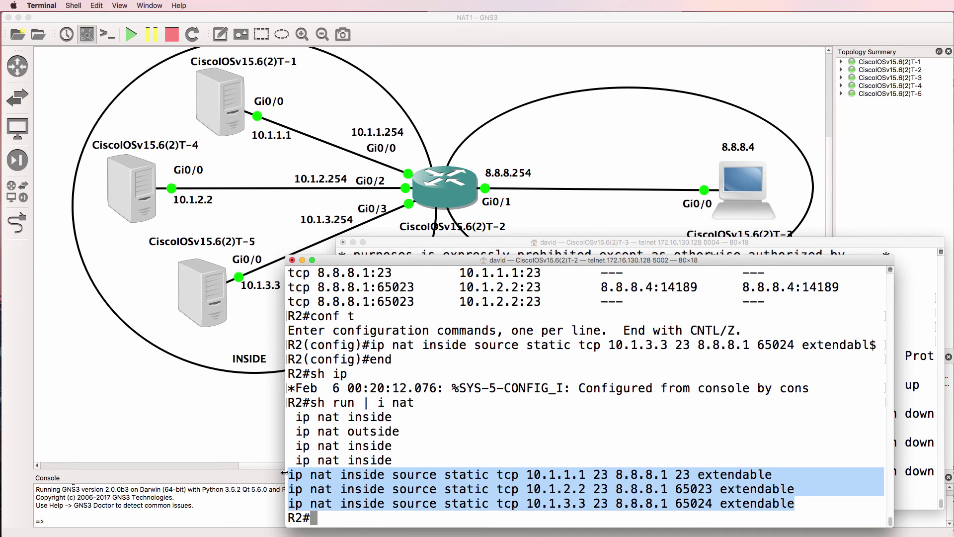
left_click_drag(665, 261, 406, 251)
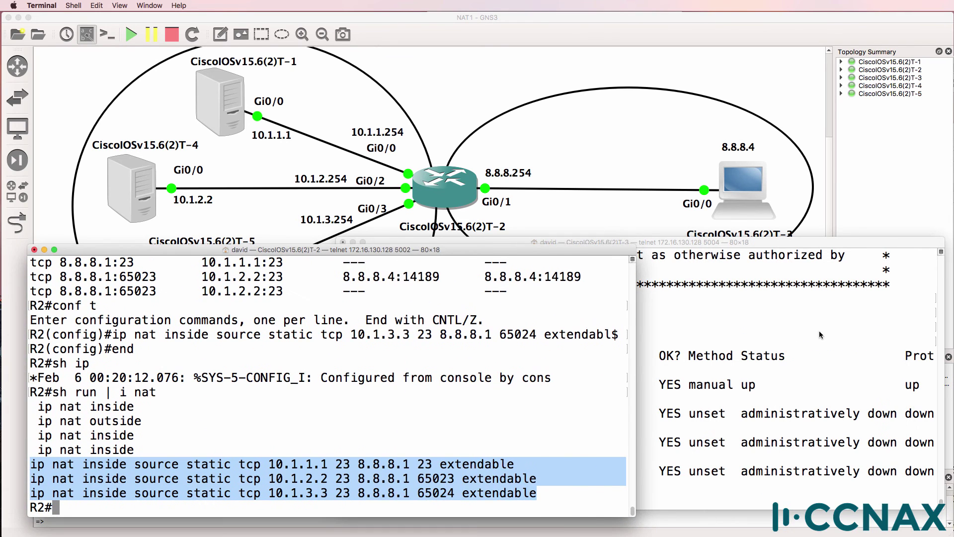
Step: Exit R3's session to R4 and confirm R3's own address 8.8.8.4 with 'sh ip int brief'
left_click(819, 331)
type("exit")
key("Return")
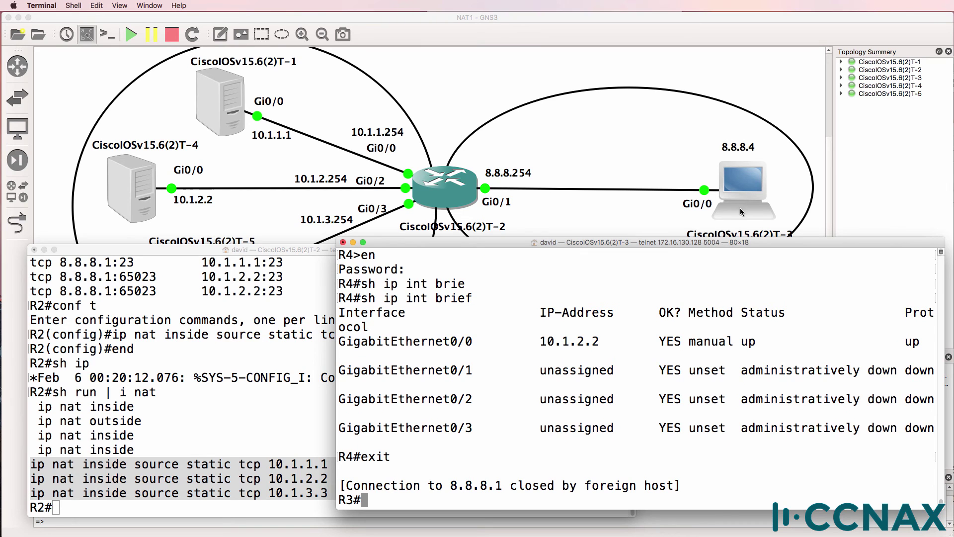
type("sh ip int brief")
key("Return")
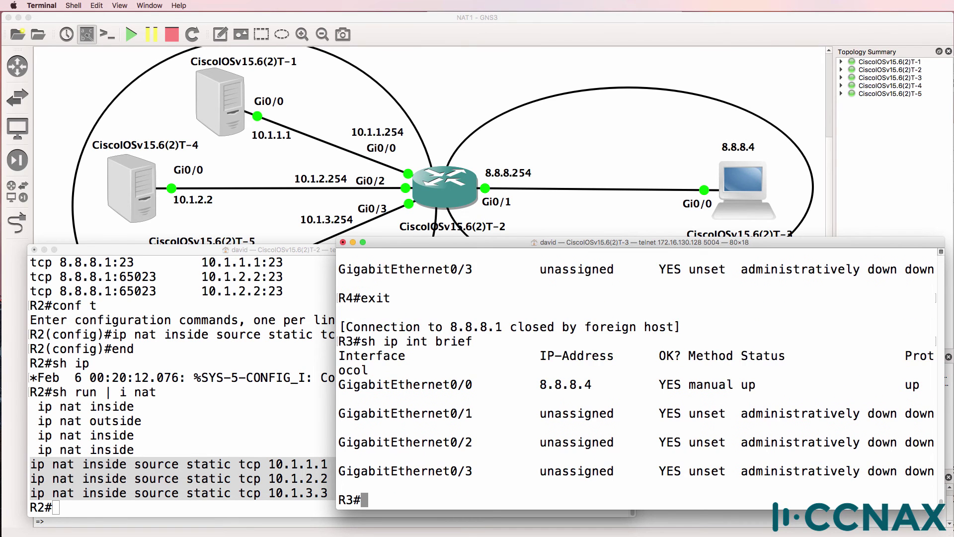
left_click_drag(607, 385, 498, 388)
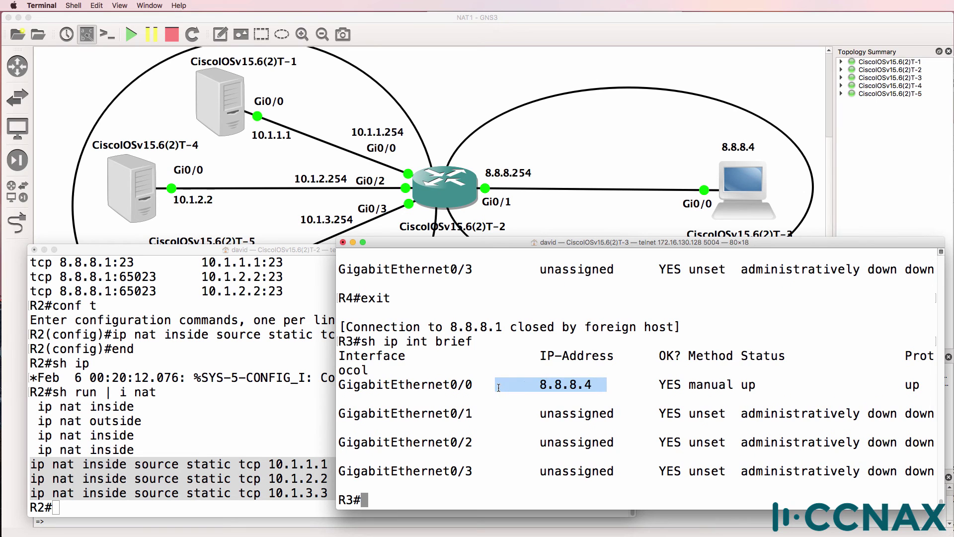
left_click(498, 387)
key("Up")
key("Up")
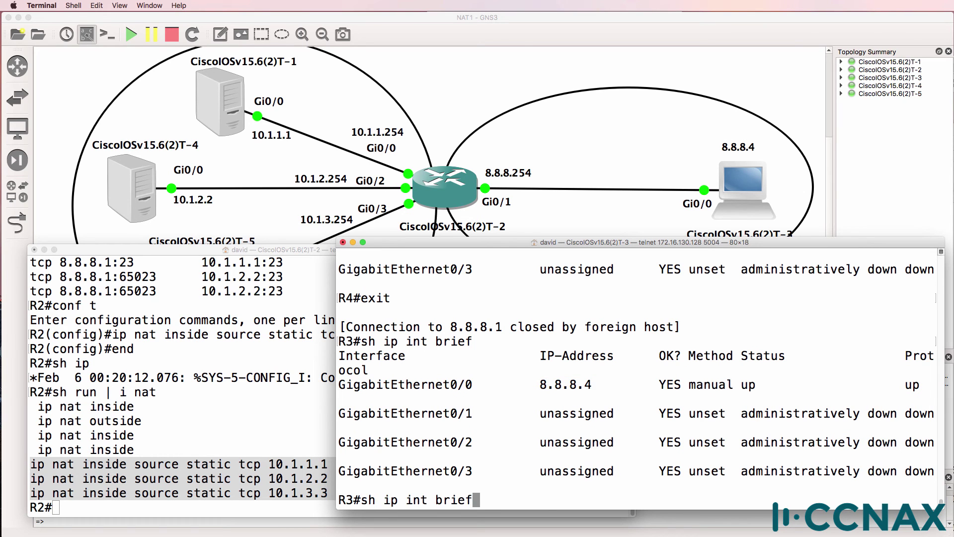
key("BackSpace")
Step: Change the telnet port to 65024 and highlight the matching 65024 entry in R2's NAT config
type("4")
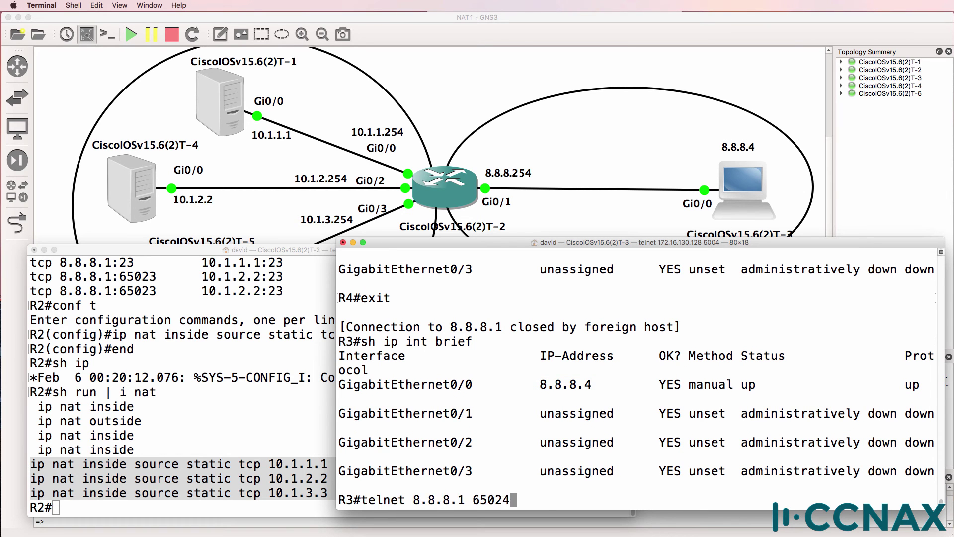
left_click(247, 395)
left_click(459, 491)
left_click_drag(455, 492, 417, 493)
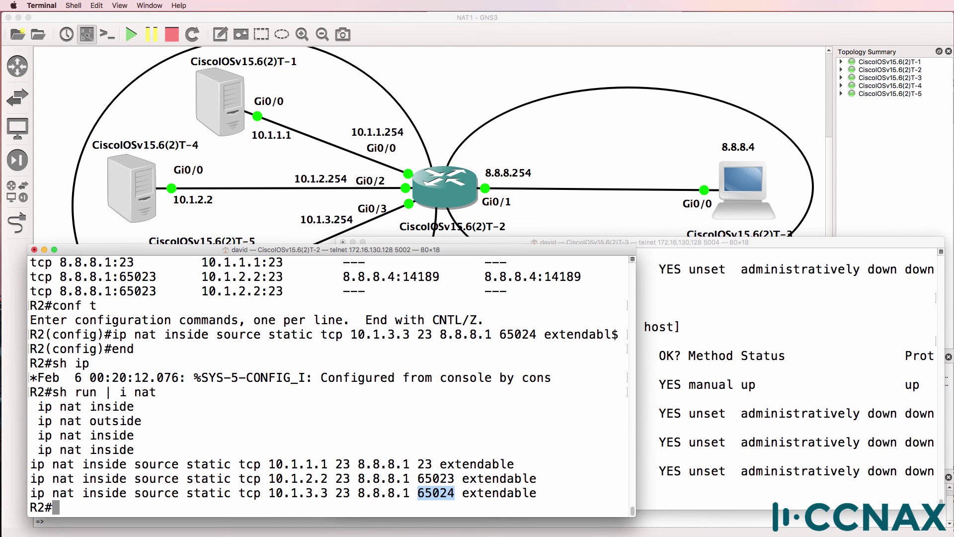
Step: Telnet from R3 to 8.8.8.1 port 65024 and log in to R5
left_click(779, 420)
key("Return")
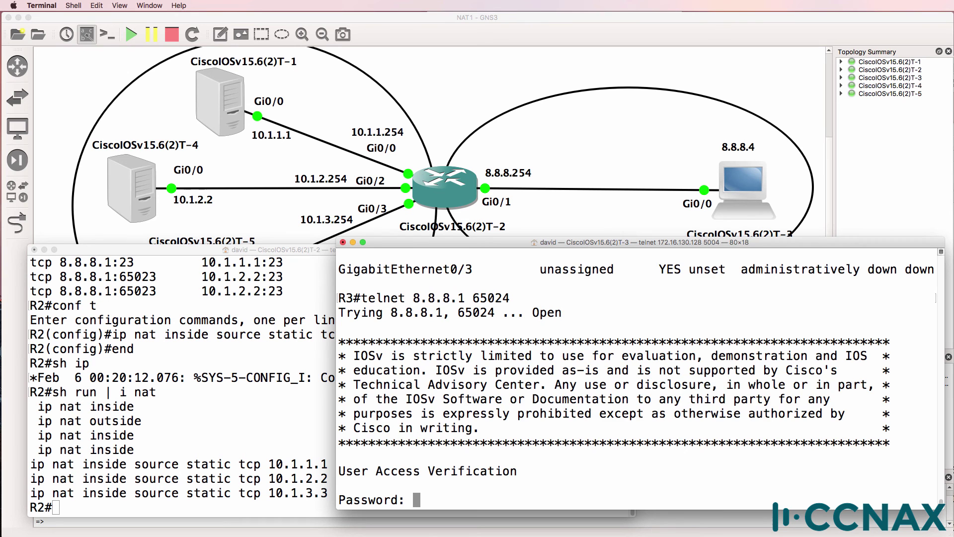
key("Return")
type("en")
key("Return")
Step: Confirm R5's Gi0/0 address 10.1.3.3, then suspend back to R3
key("Return")
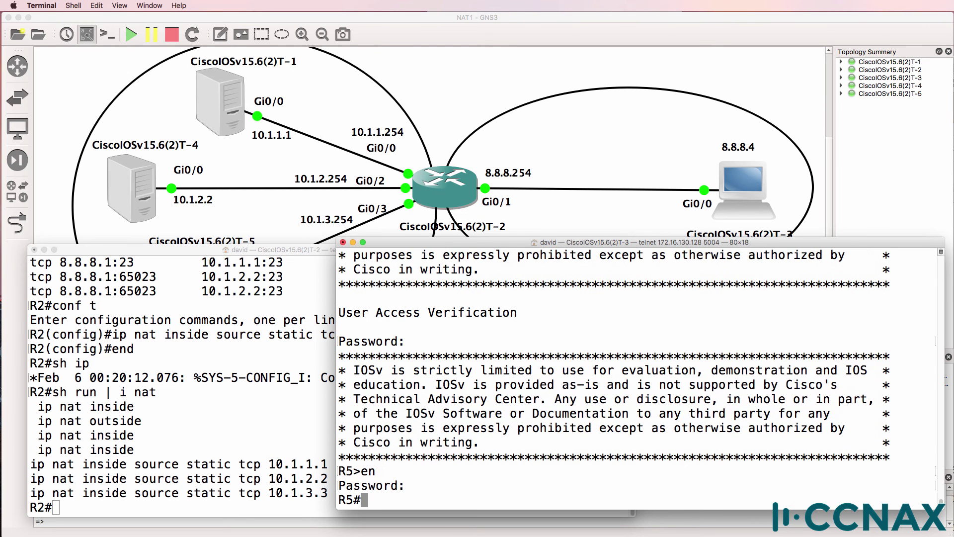
type("sh ip int brief")
key("Return")
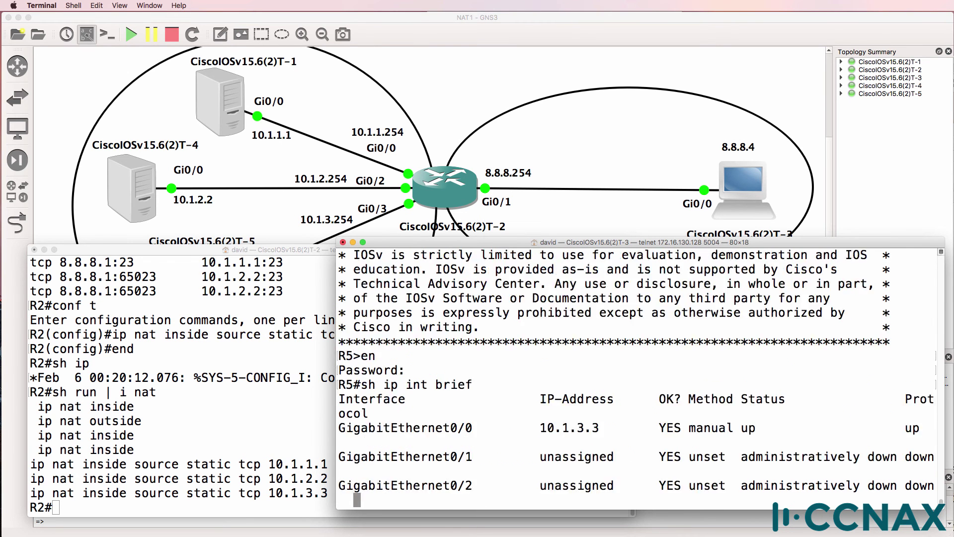
left_click_drag(530, 386, 627, 384)
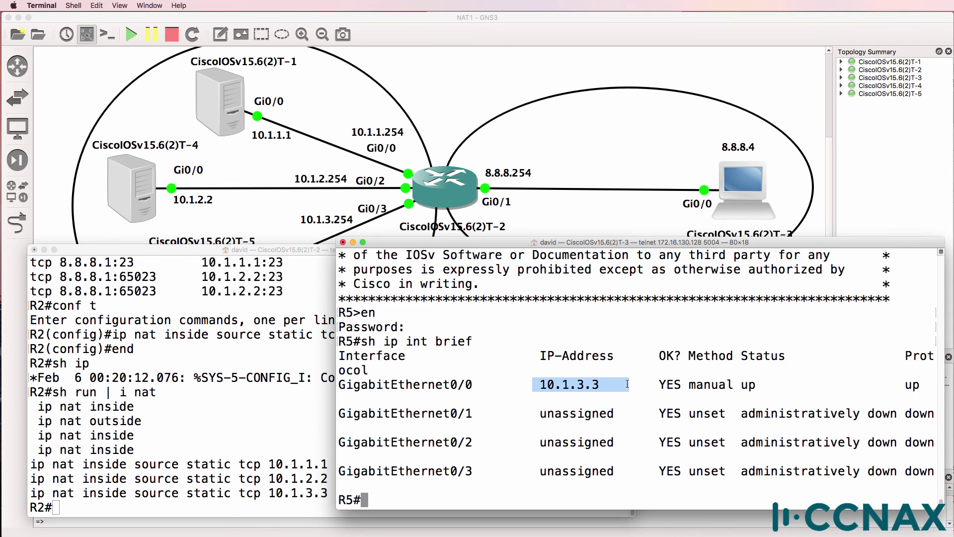
left_click(627, 384)
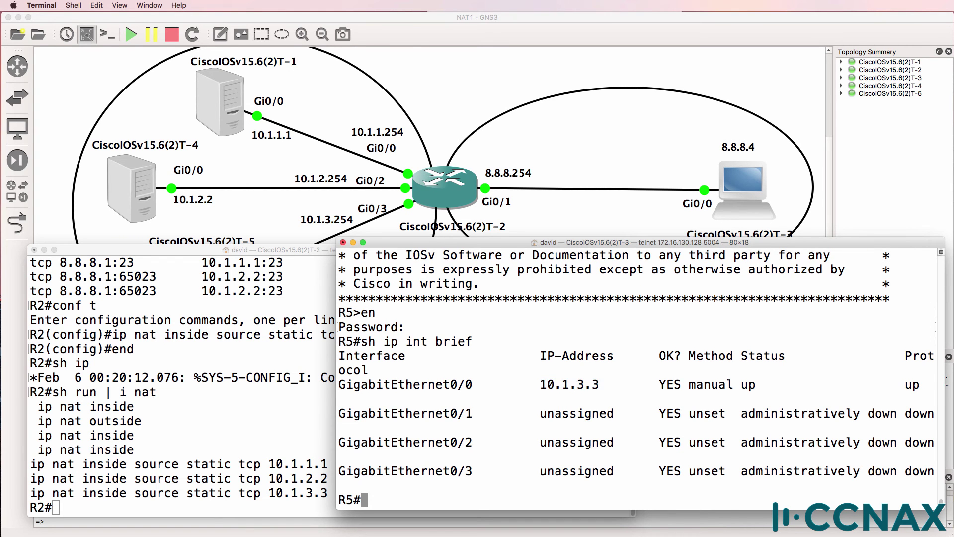
key("Return")
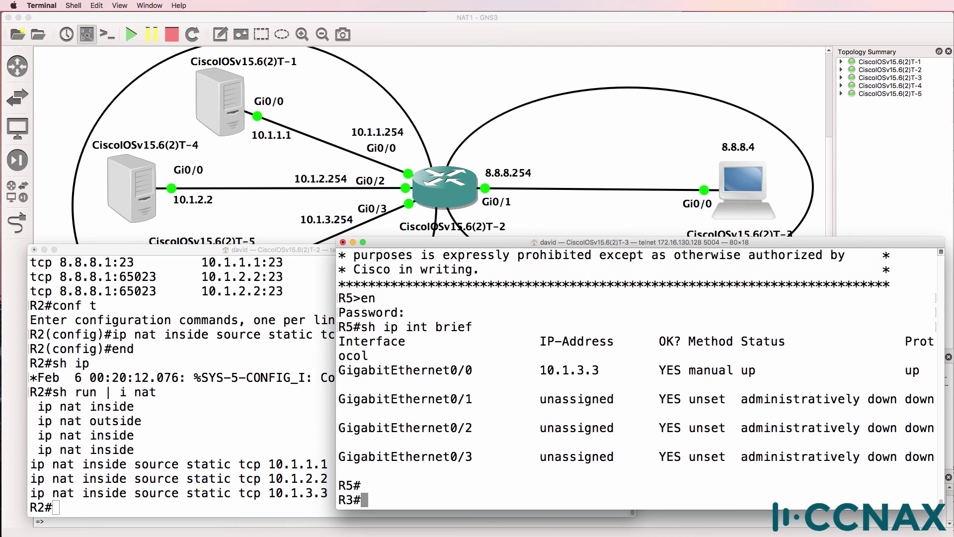
Step: Telnet from R3 to 8.8.8.1 port 65023 to reach R4
type("telnet 8.8.8.1 6502")
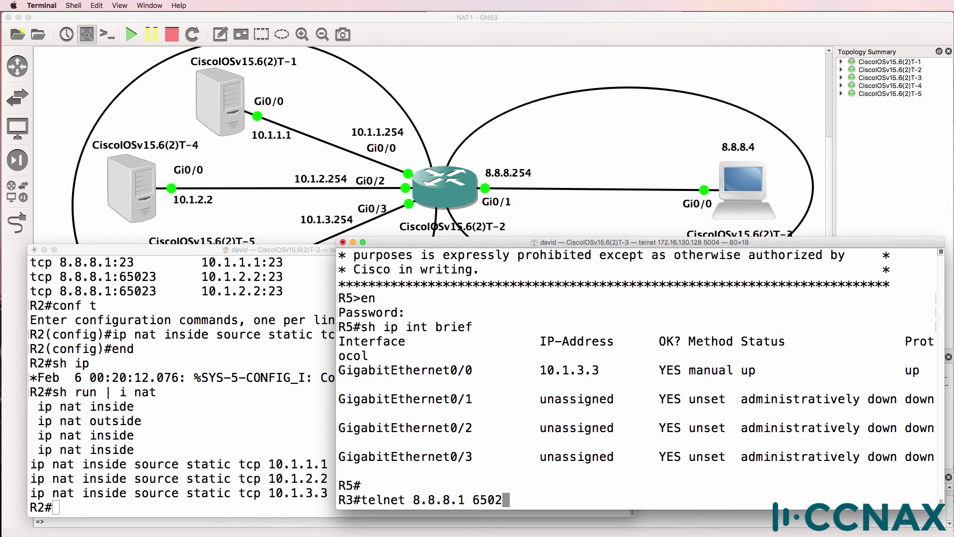
type("2")
key("BackSpace")
type("3")
key("Return")
key("Return")
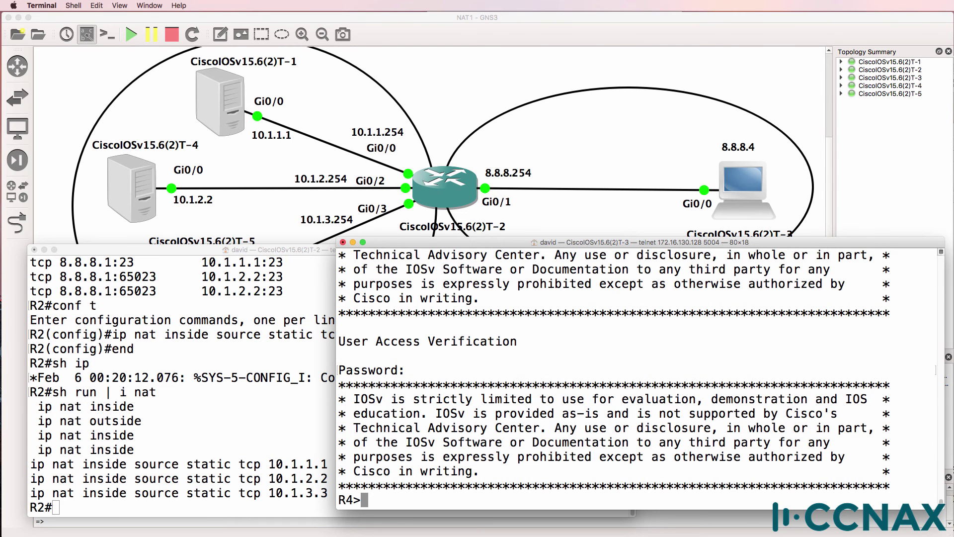
Step: Suspend the R4 session and list R3's two open telnet sessions
key("ctrl+shift+6")
type("x")
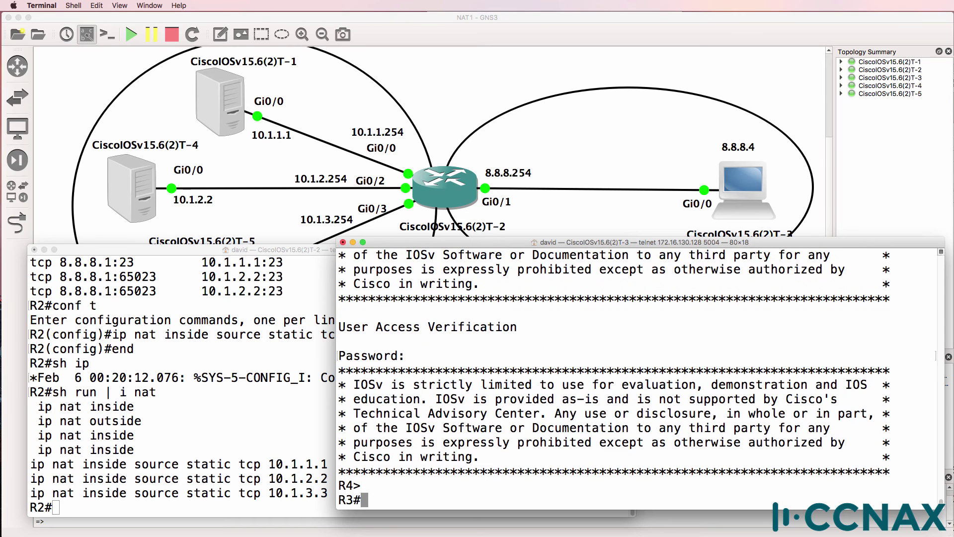
type("sh sess")
key("Tab")
key("Return")
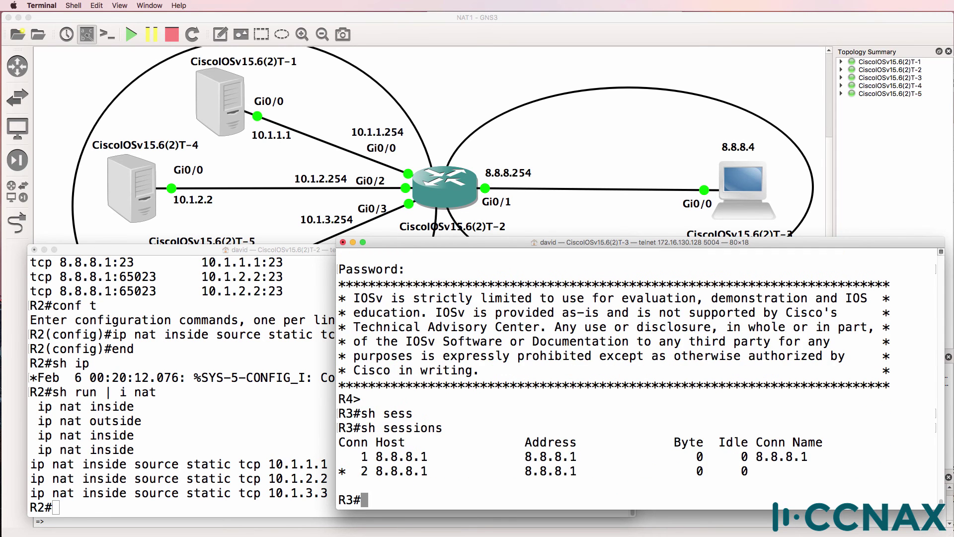
key("Up")
key("Up")
key("BackSpace")
key("BackSpace")
key("BackSpace")
key("BackSpace")
Step: Telnet from R3 to 8.8.8.1 port 23 and log in to R1 in privileged mode with its passwords
type("23")
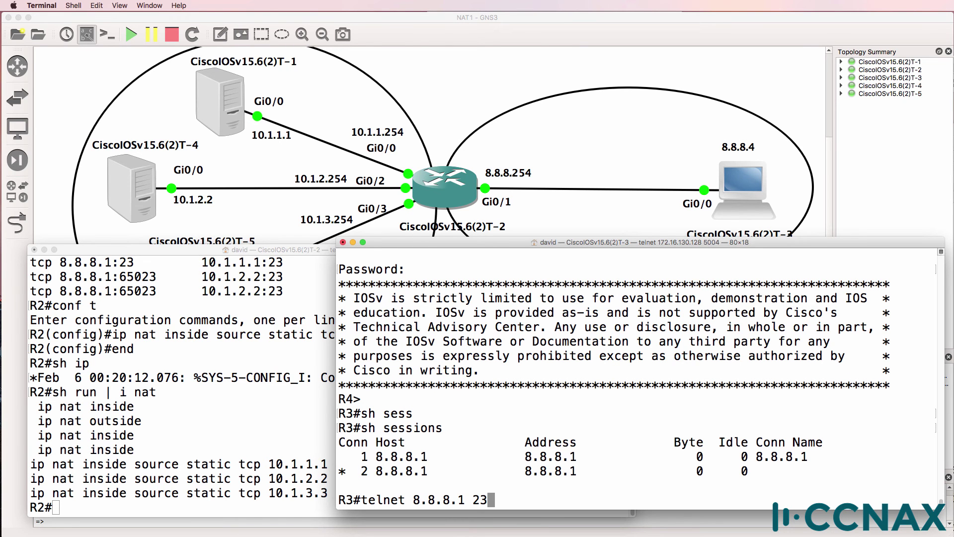
key("Return")
type("cisco")
key("Return")
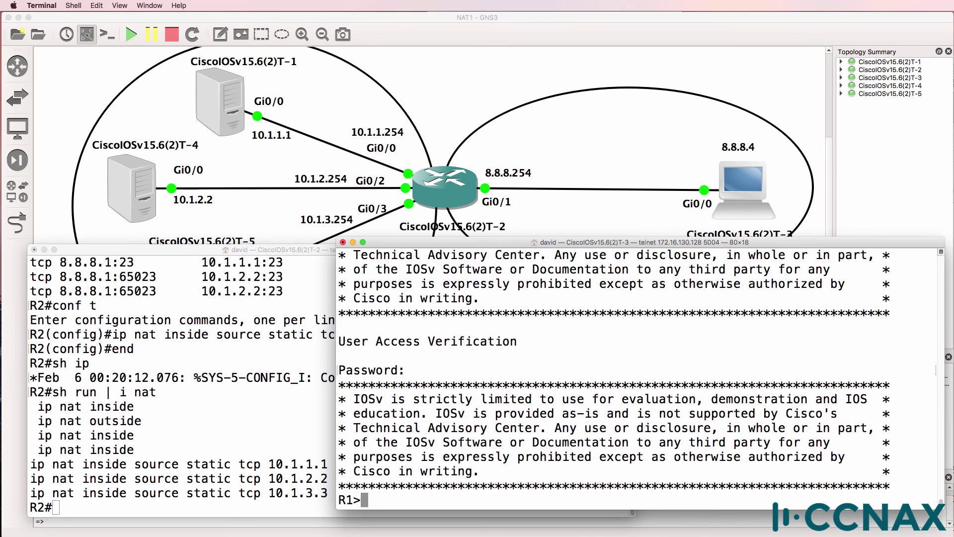
type("en")
key("Return")
key("Return")
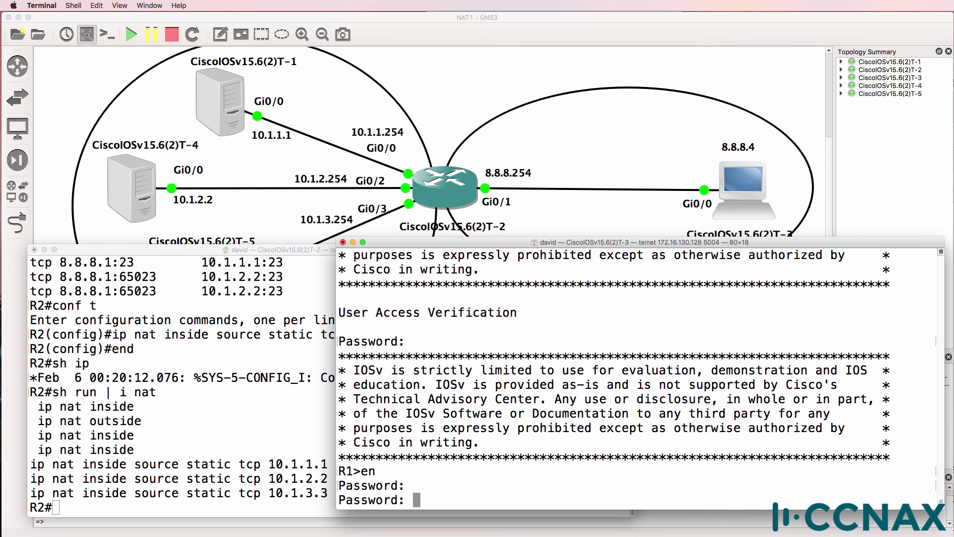
type("cisco")
key("Return")
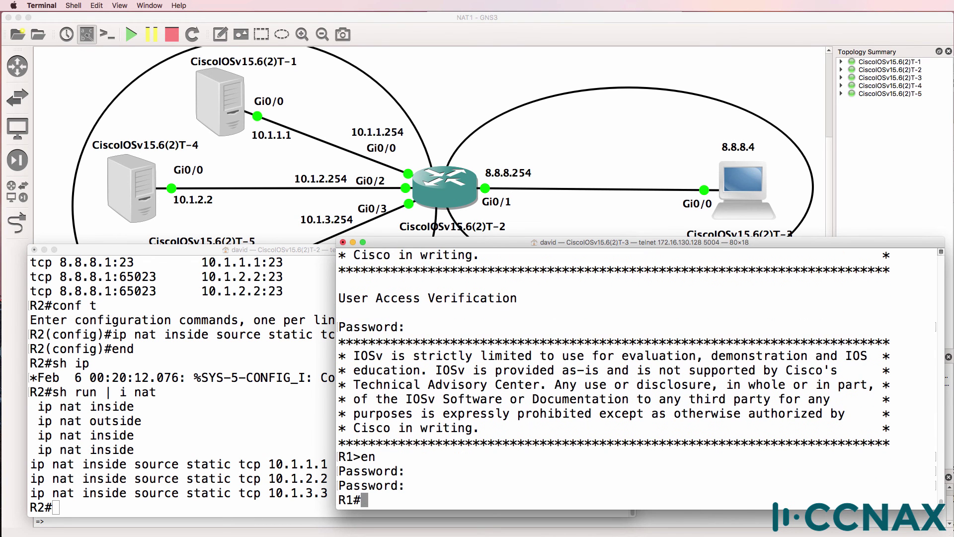
Step: Suspend the R1 session and list R3's three telnet sessions
key("Return")
type("sh ses")
key("Return")
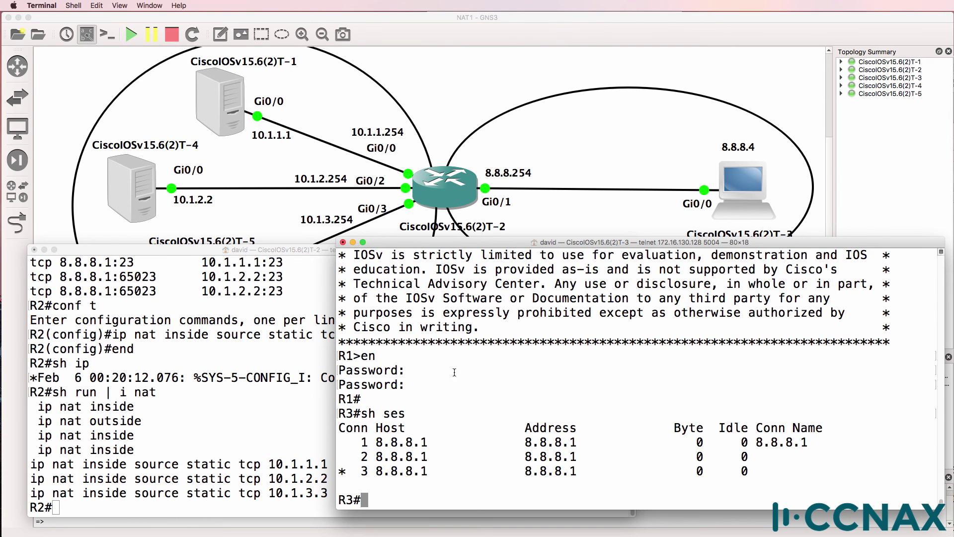
key("super+grave")
Step: Show R2's NAT translations and highlight outside host 8.8.8.4 and inside global 8.8.8.1
type("sh ip nat tr")
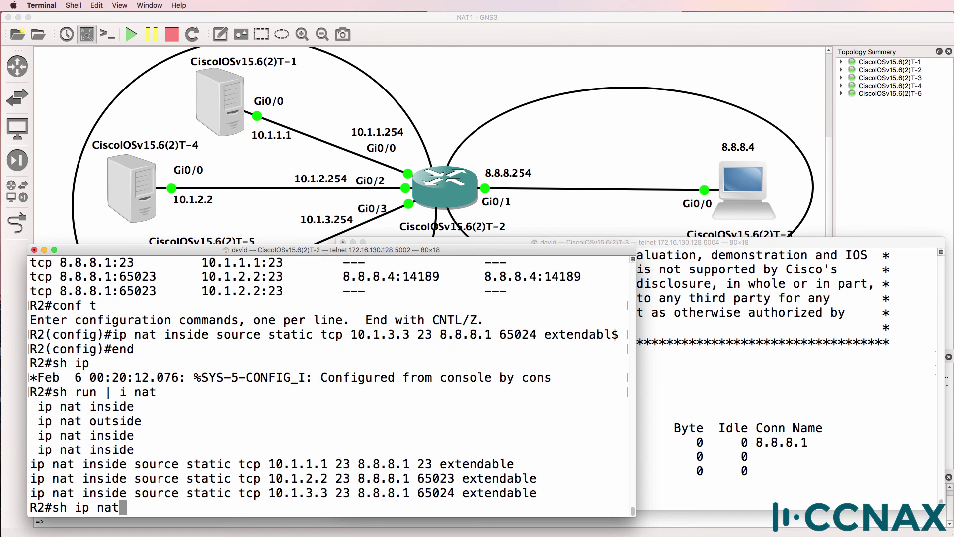
key("Tab")
key("Return")
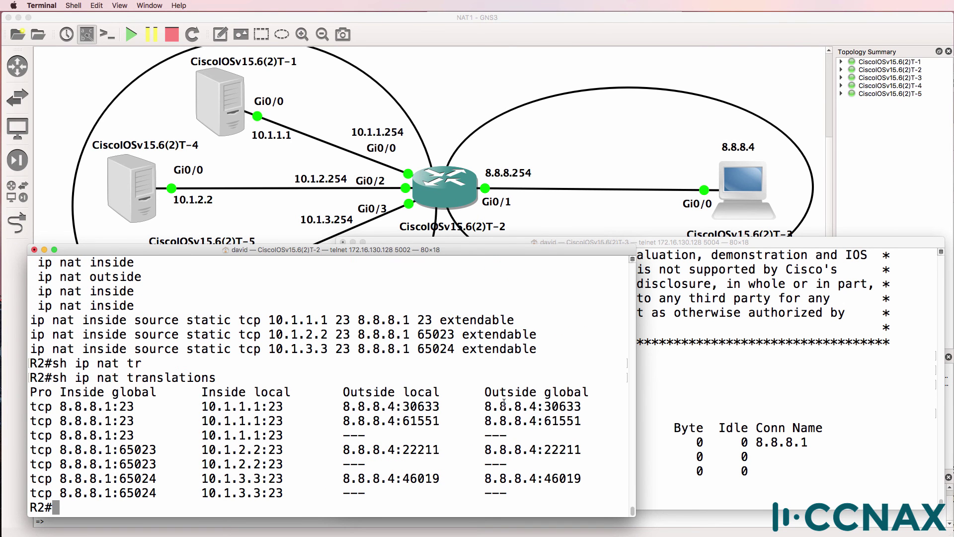
left_click_drag(343, 406, 399, 407)
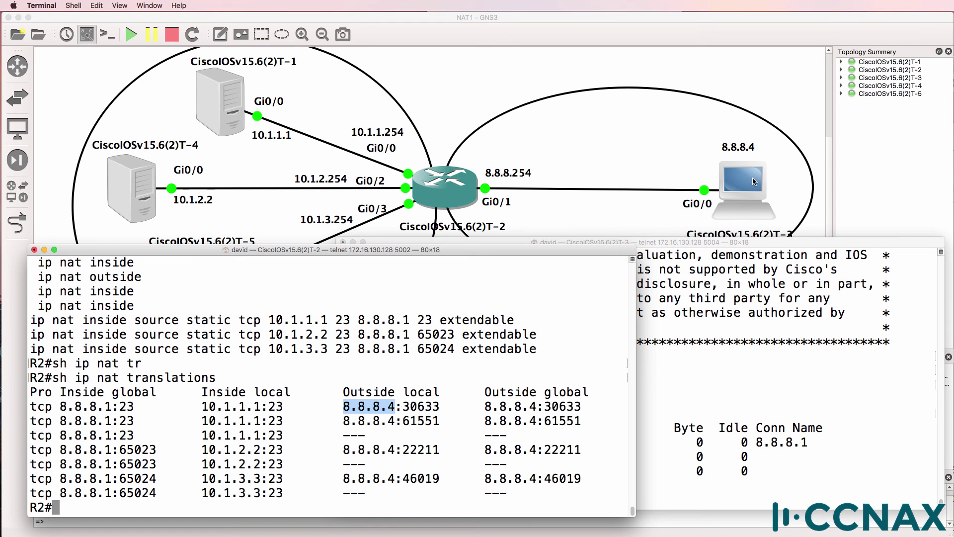
left_click(94, 403)
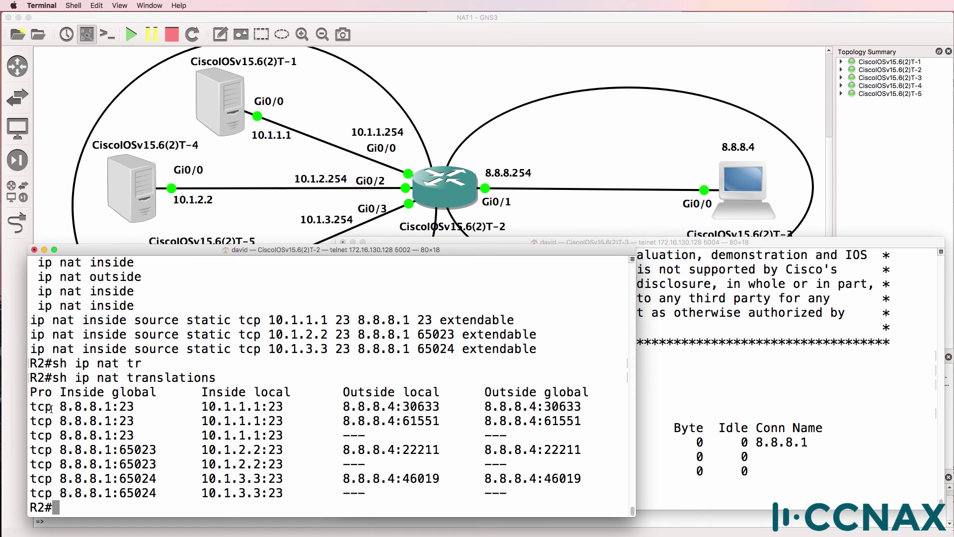
left_click_drag(59, 406, 286, 407)
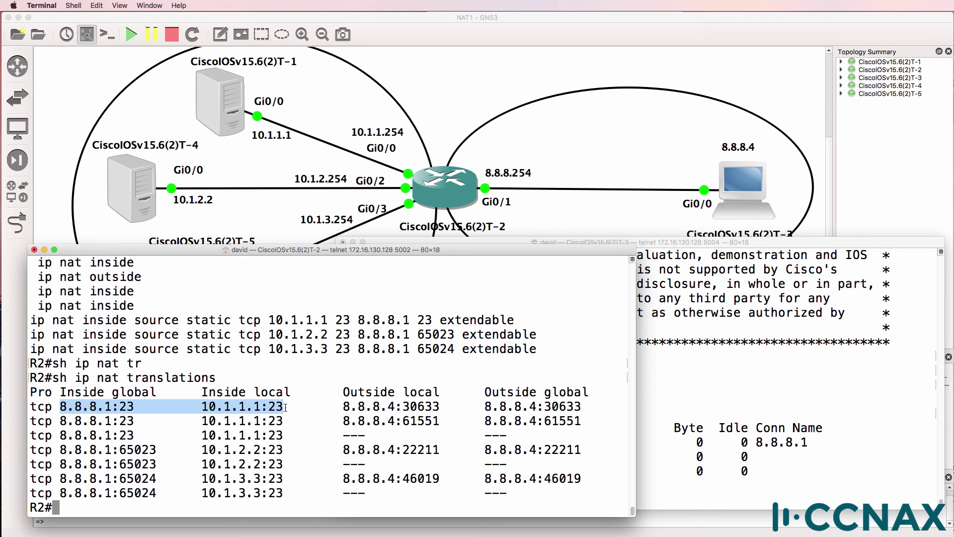
Step: Highlight the translation rows for 10.1.1.1 port 23, 10.1.2.2 port 65023 and 10.1.3.3 port 65024
left_click_drag(32, 405, 597, 415)
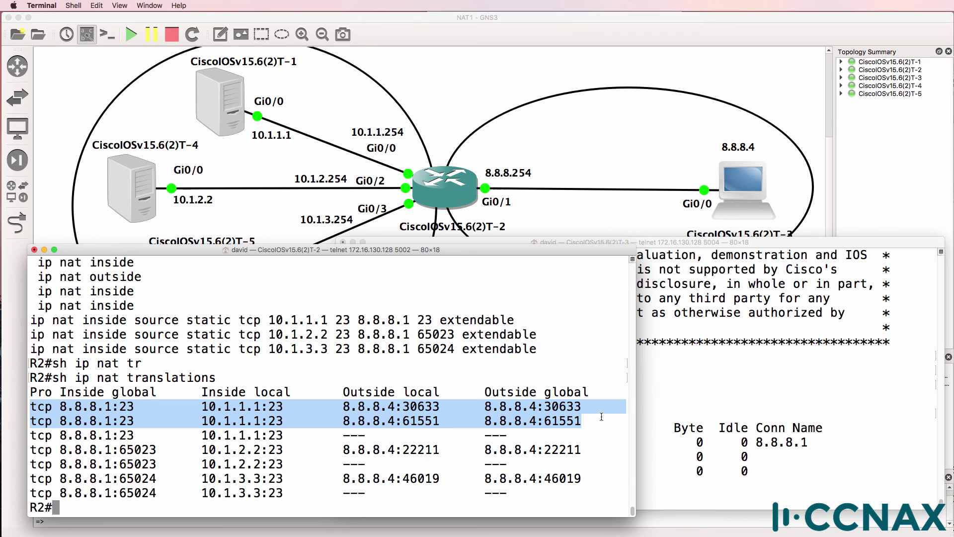
left_click_drag(32, 450, 588, 450)
left_click_drag(61, 450, 312, 446)
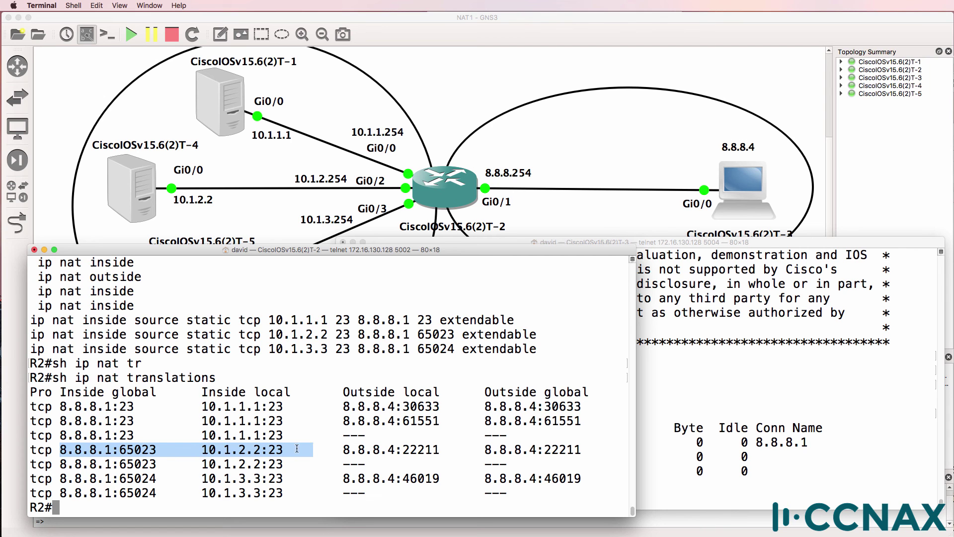
left_click_drag(60, 479, 607, 477)
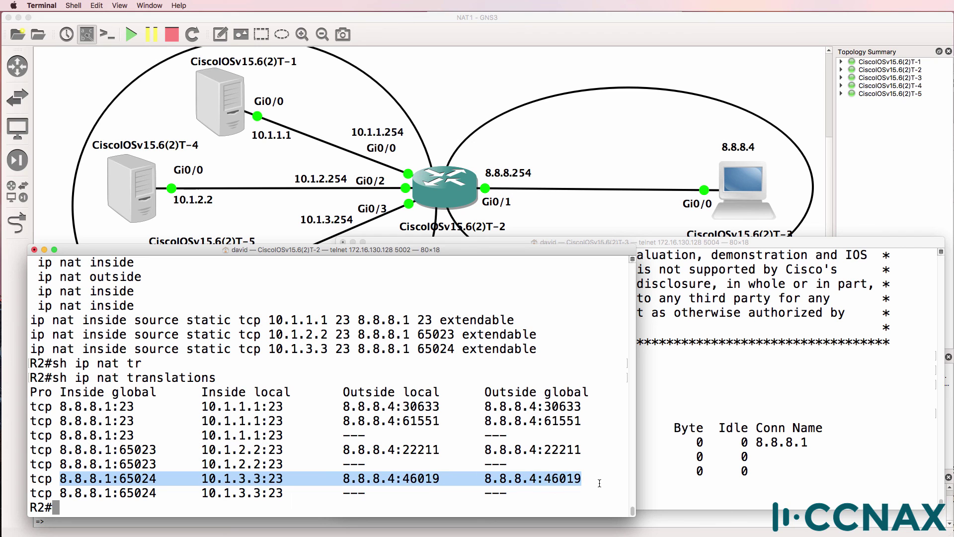
left_click_drag(358, 320, 413, 320)
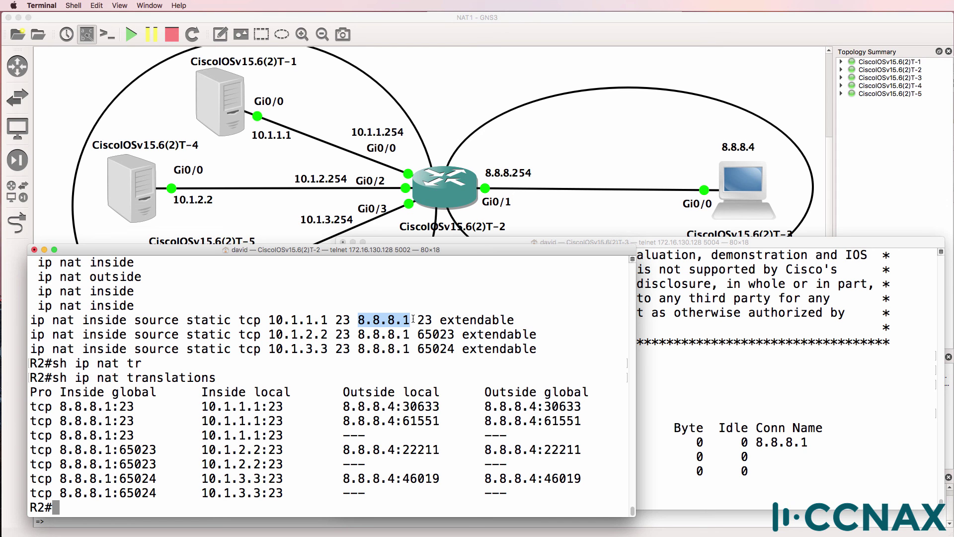
left_click_drag(416, 319, 431, 317)
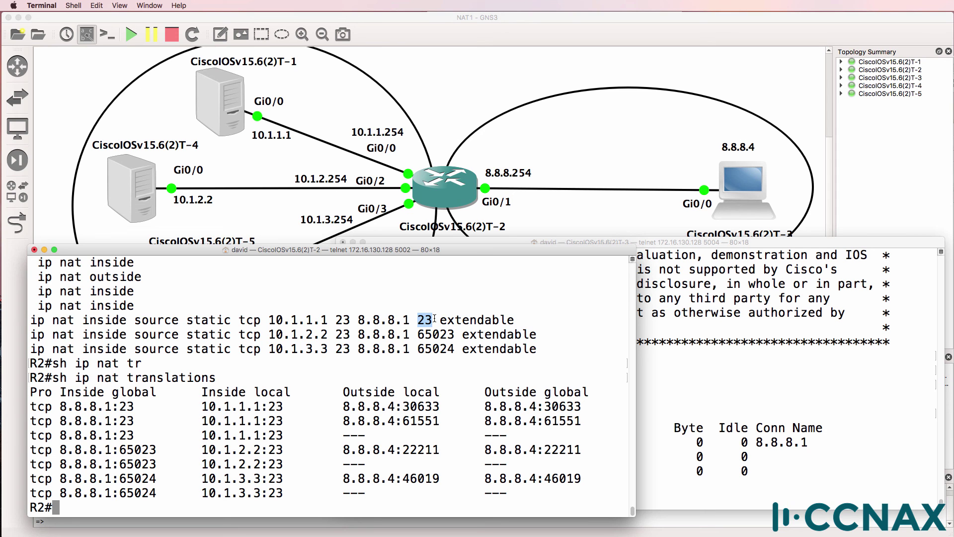
left_click_drag(357, 319, 458, 316)
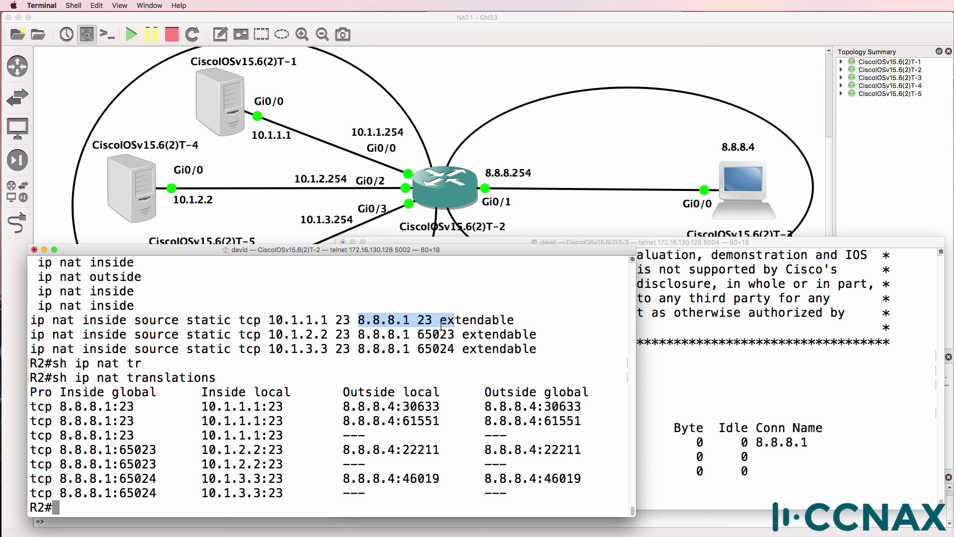
left_click_drag(358, 334, 469, 348)
left_click_drag(263, 335, 417, 336)
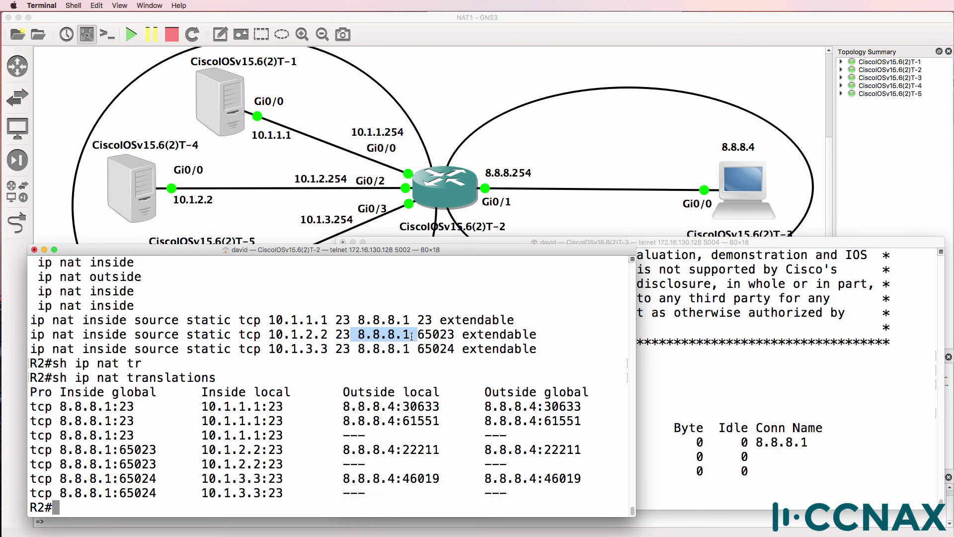